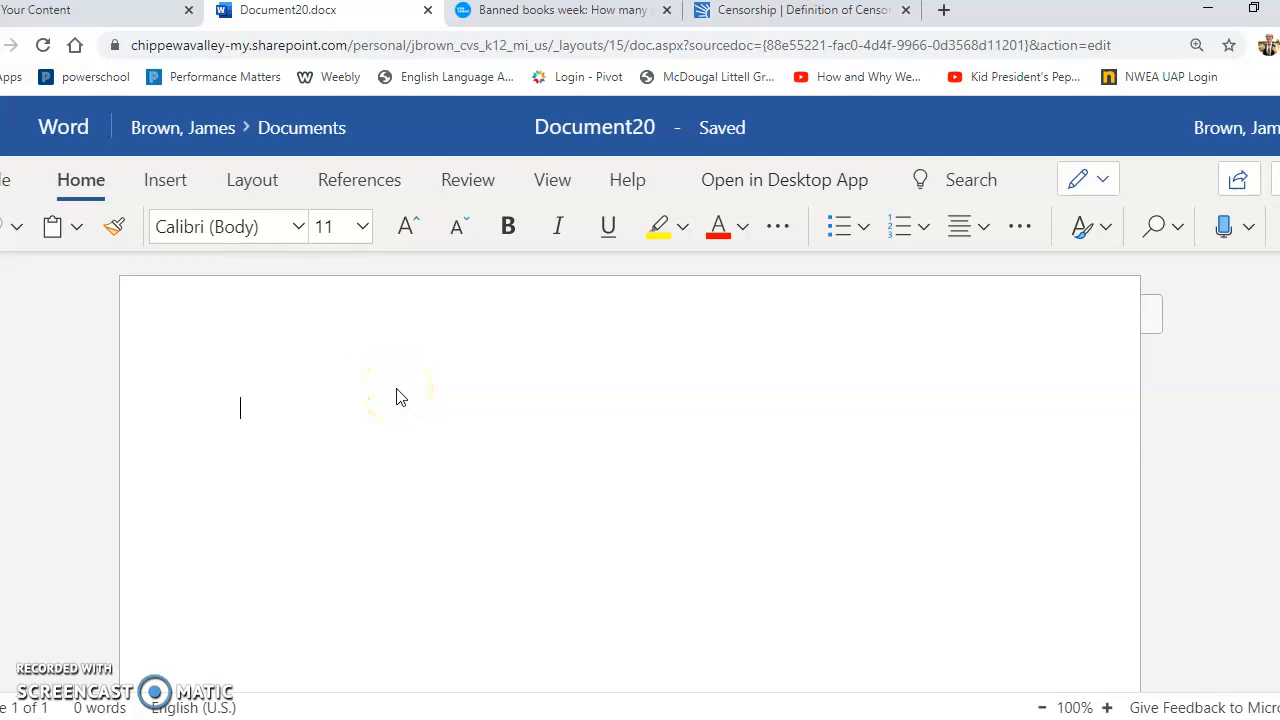
Set the font of the blank document to Times New Roman at size 12
{"action": "left_click", "coordinate": [298, 228]}
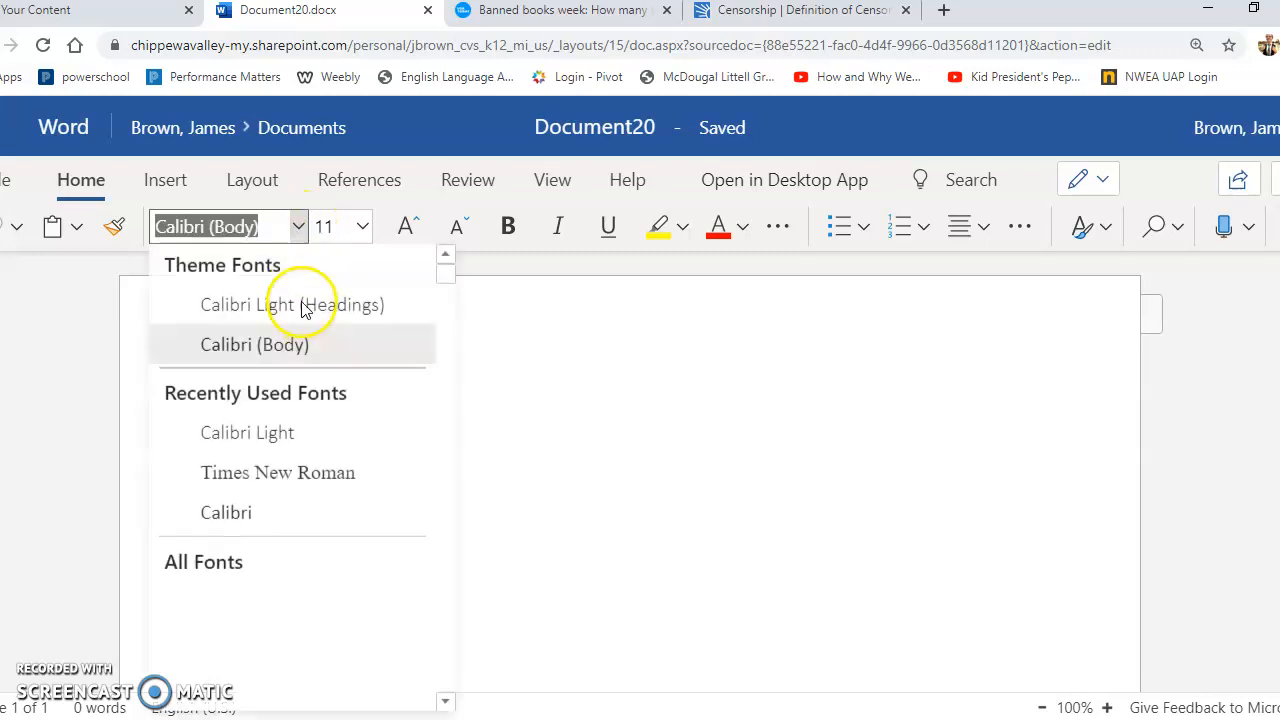
{"action": "left_click", "coordinate": [295, 478]}
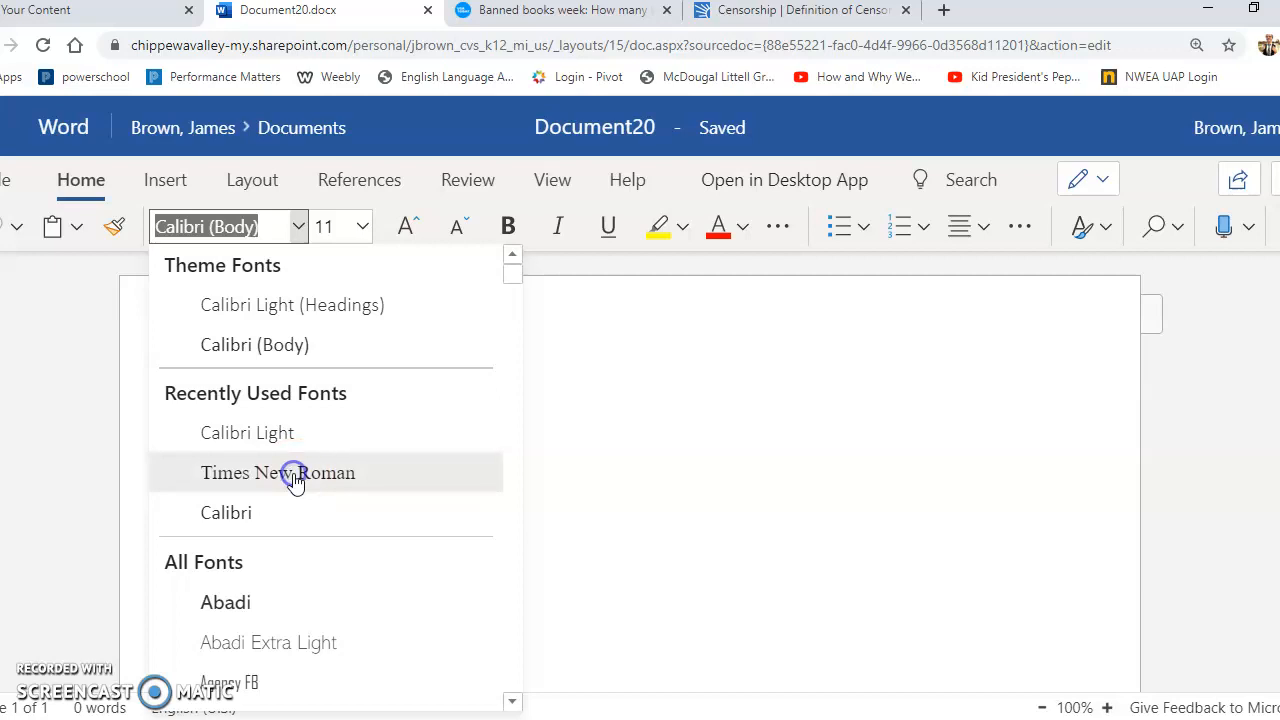
{"action": "left_click", "coordinate": [365, 227]}
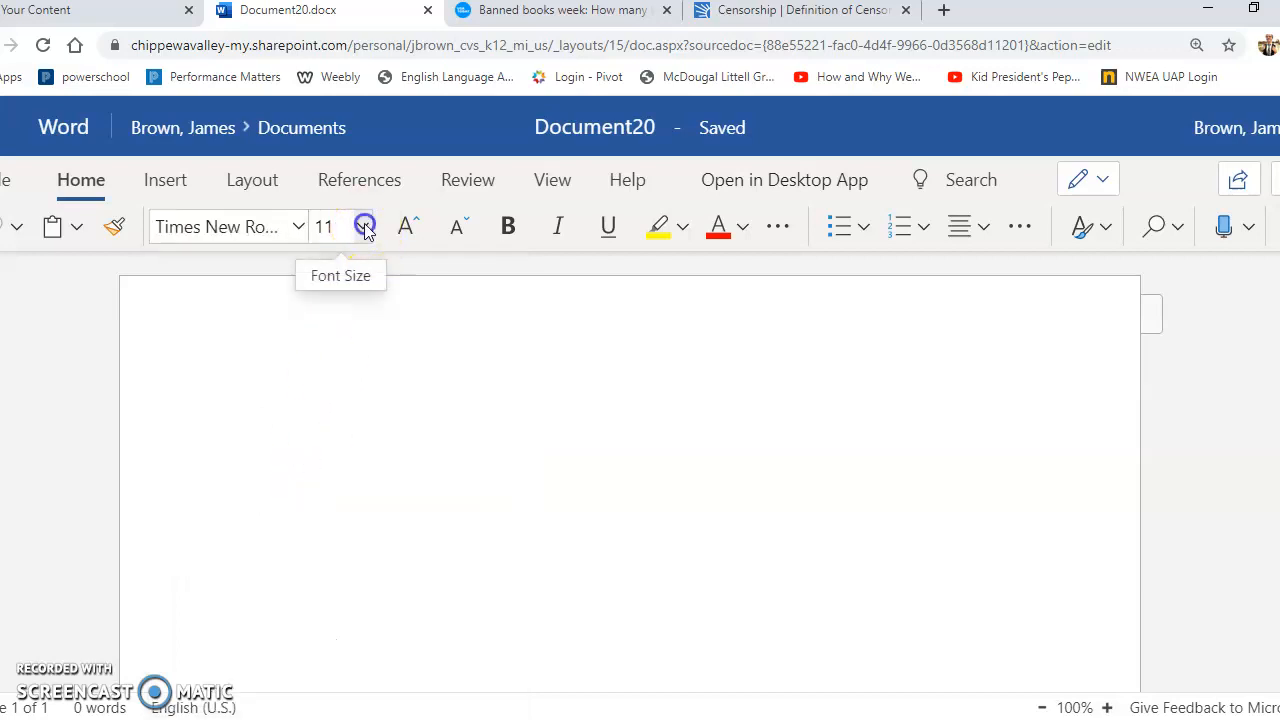
{"action": "left_click", "coordinate": [340, 426]}
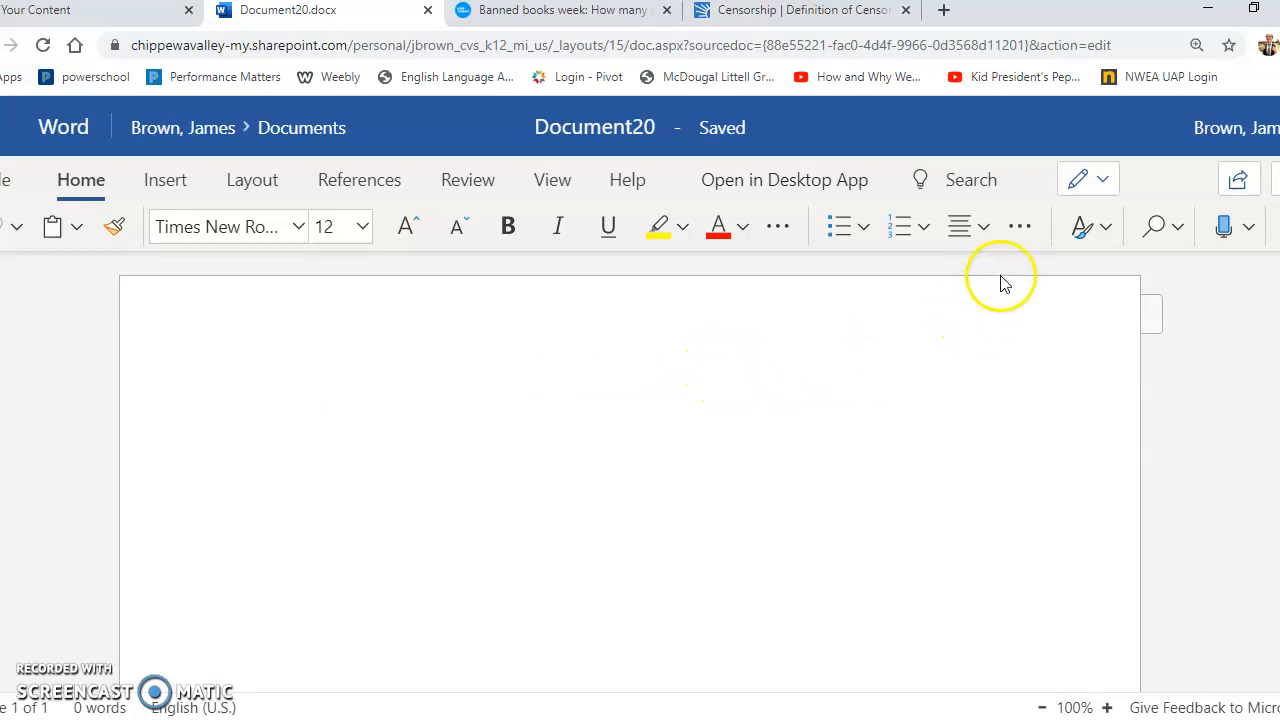
Set the document's line spacing to 2
{"action": "left_click", "coordinate": [1020, 228]}
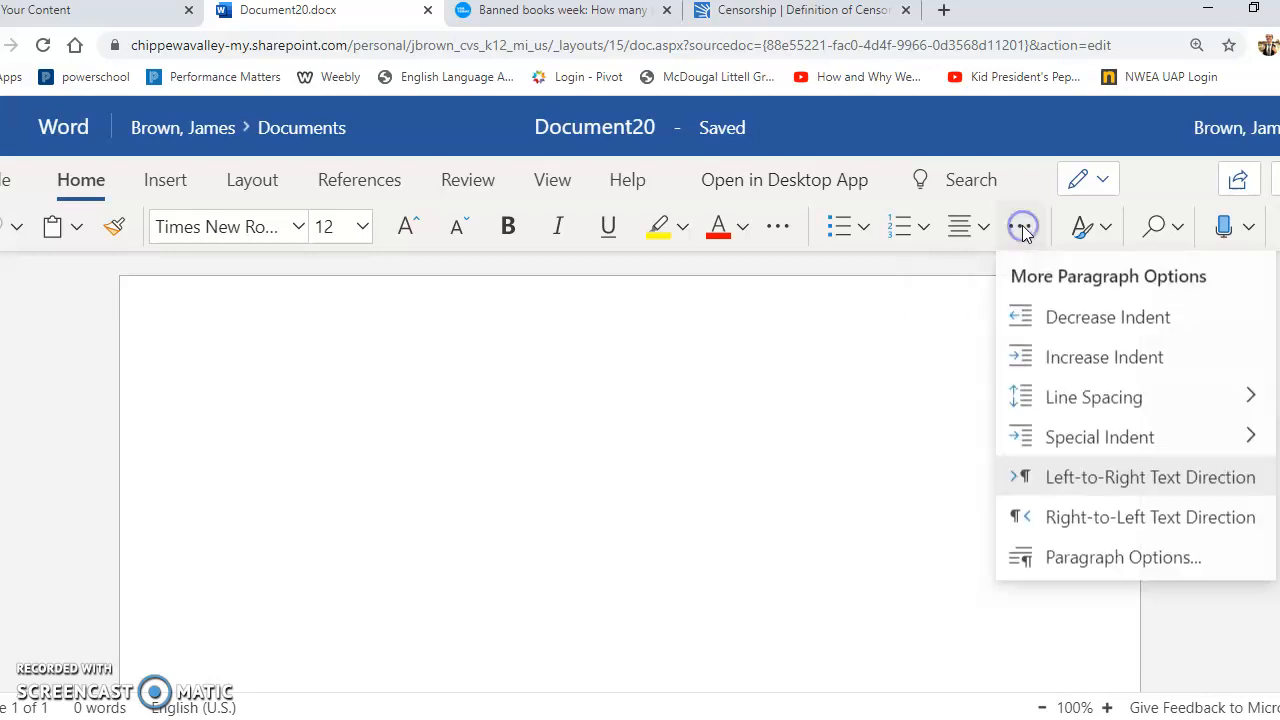
{"action": "mouse_move", "coordinate": [1075, 410]}
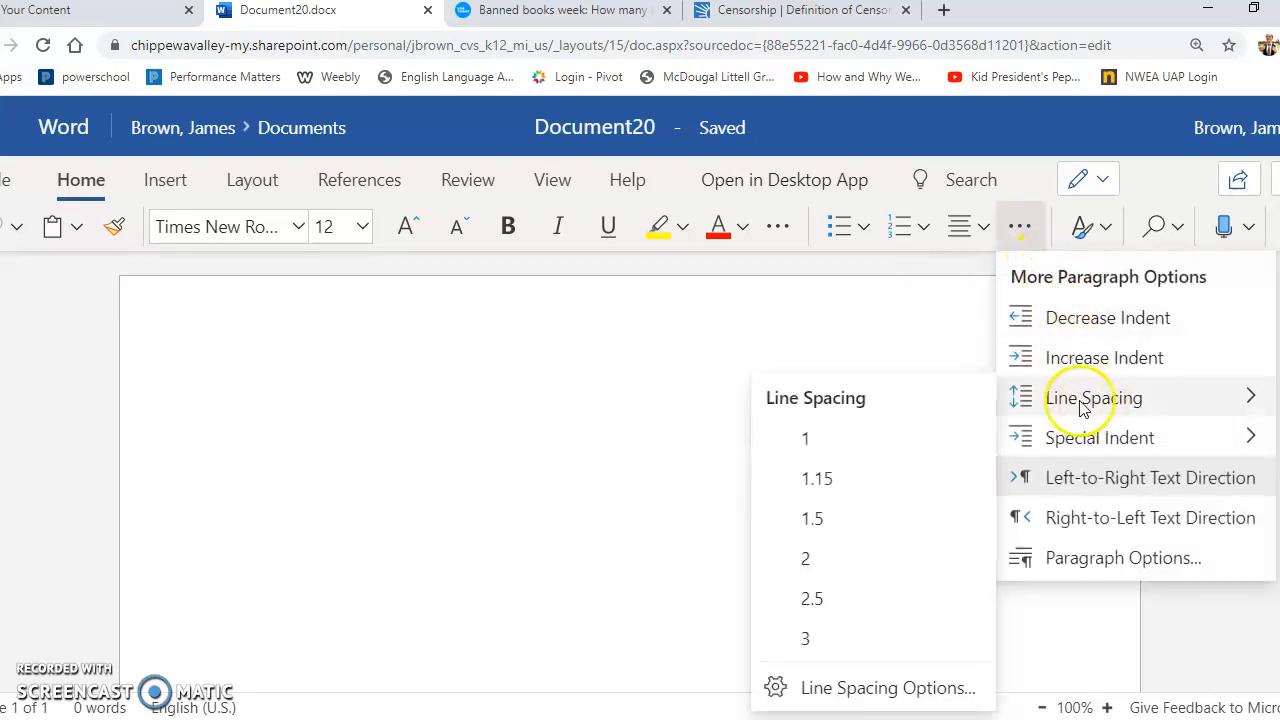
{"action": "left_click", "coordinate": [812, 564]}
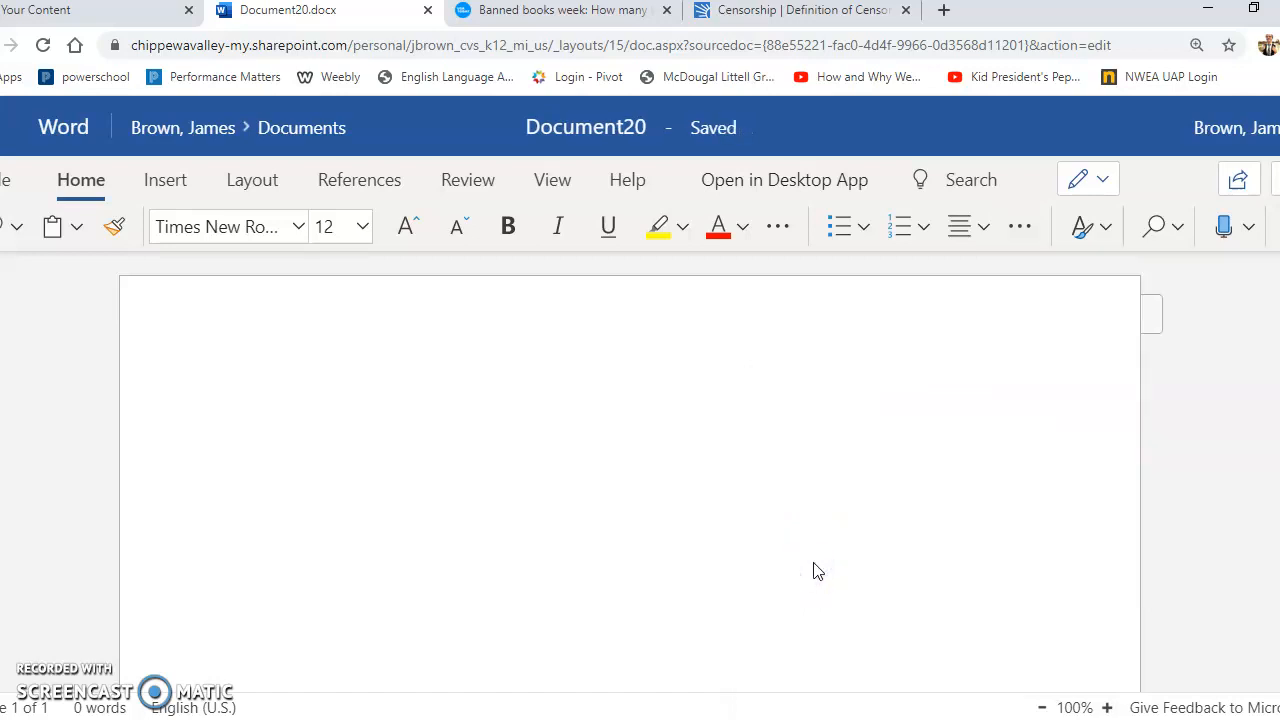
Add the centered heading "Works Cited" and left-align the line below it
{"action": "left_click", "coordinate": [978, 230]}
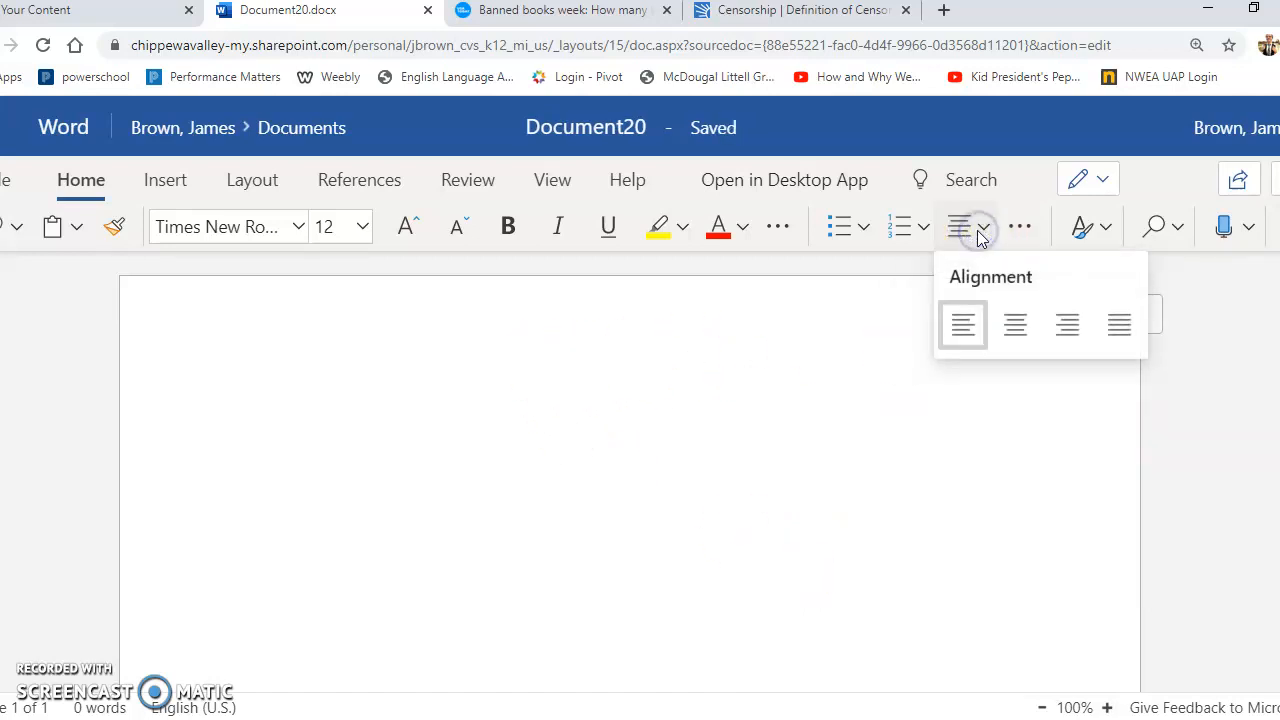
{"action": "left_click", "coordinate": [1015, 323]}
{"action": "type", "text": "Works Cited"}
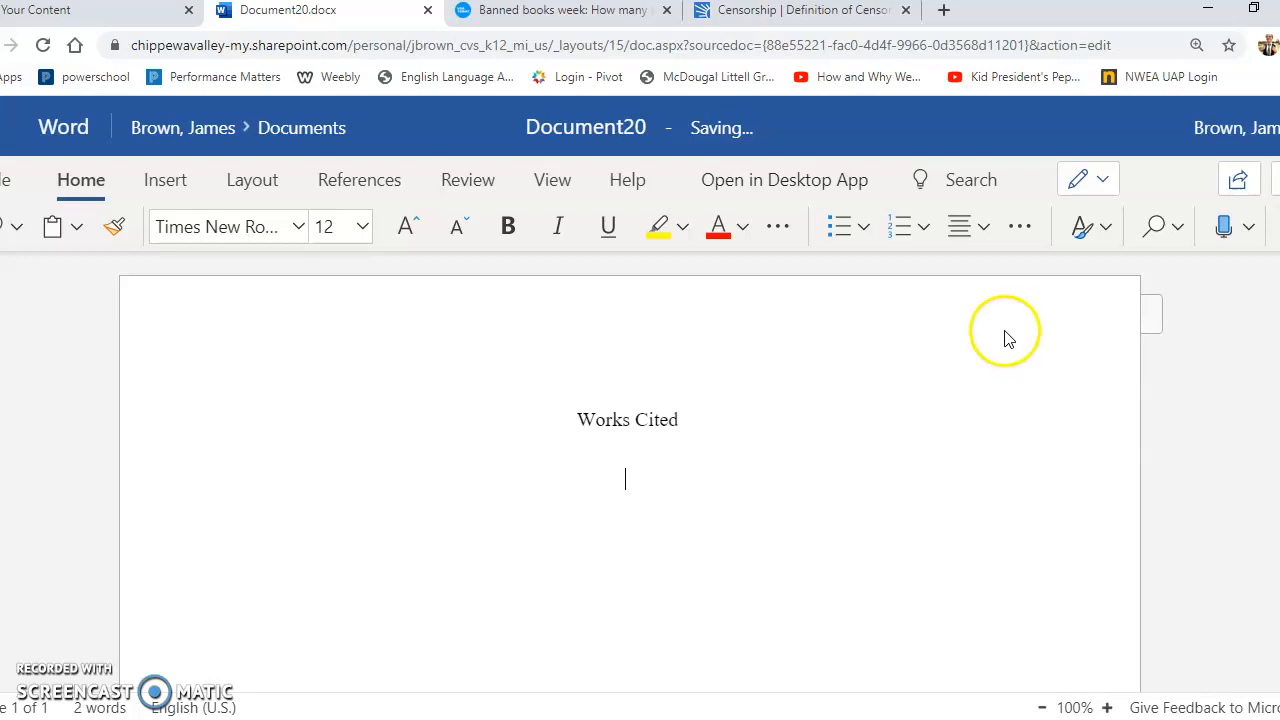
{"action": "left_click", "coordinate": [982, 230]}
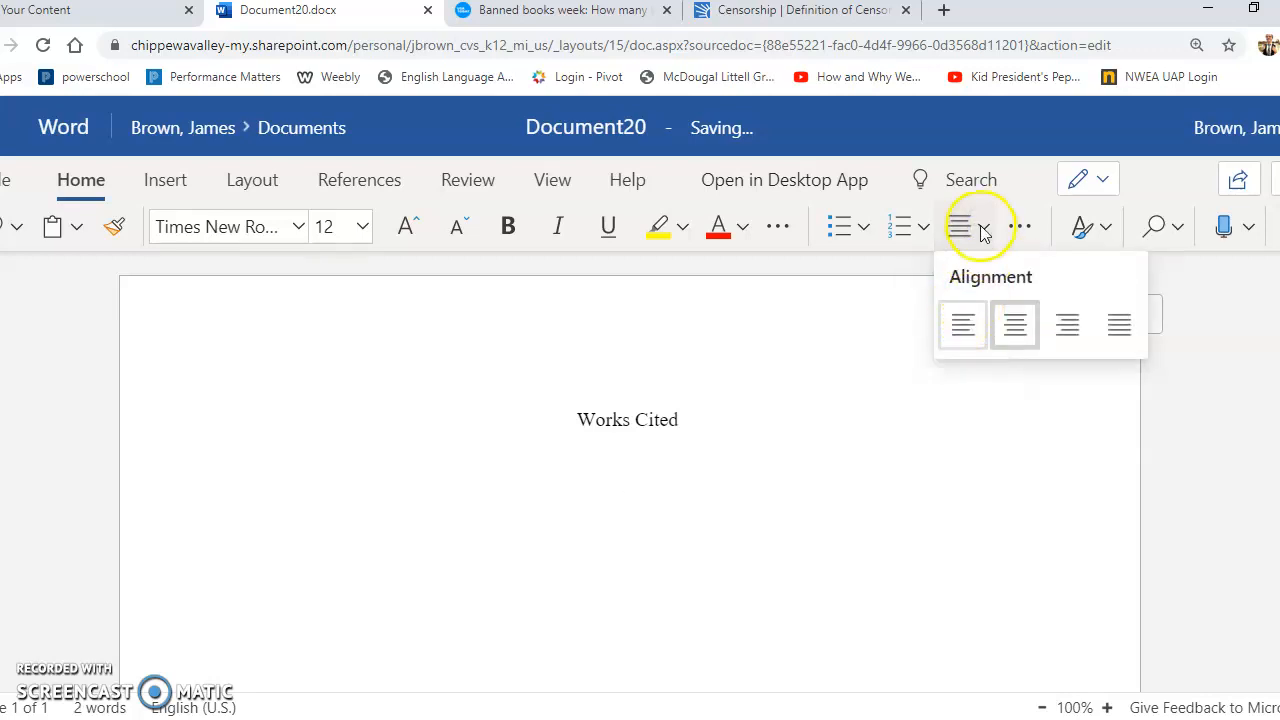
{"action": "left_click", "coordinate": [963, 325]}
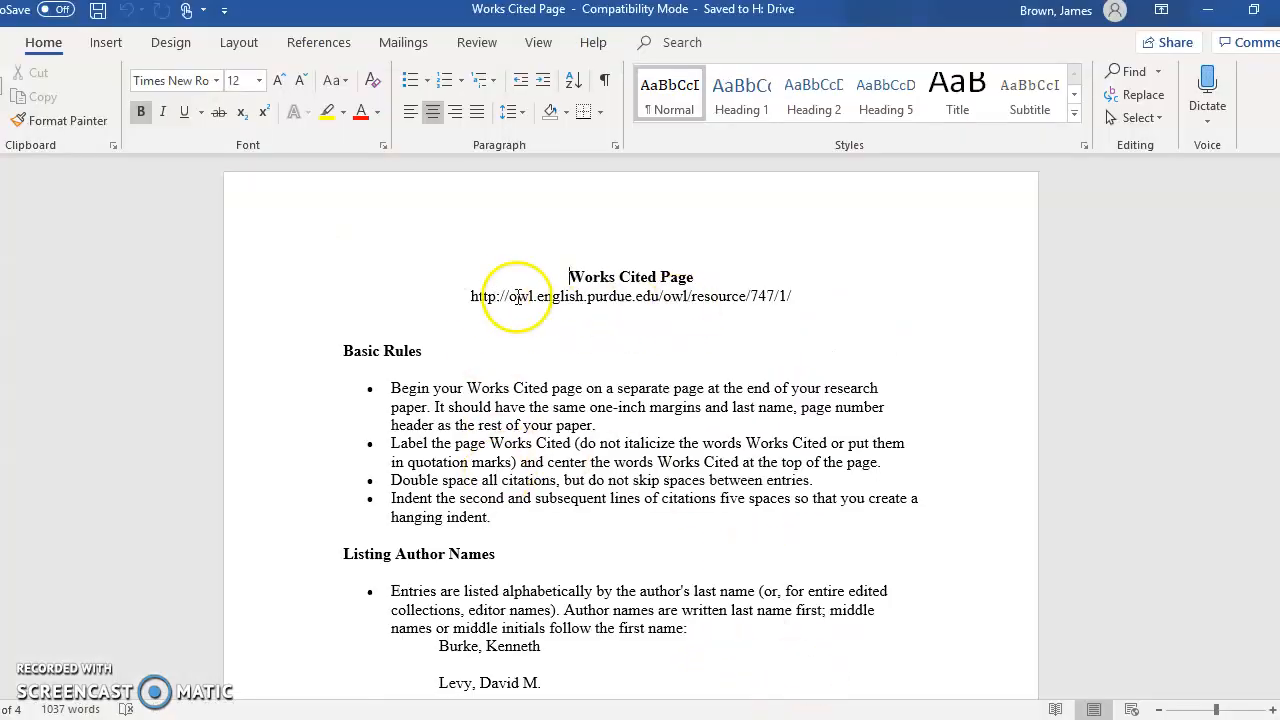
Check the basic rules in the Works Cited Page guide, and start the first entry with "Bradbury, Ray." and the title "Fahrenheit 451" in italics
{"action": "scroll", "coordinate": [560, 340], "scroll_direction": "down", "scroll_amount": 4}
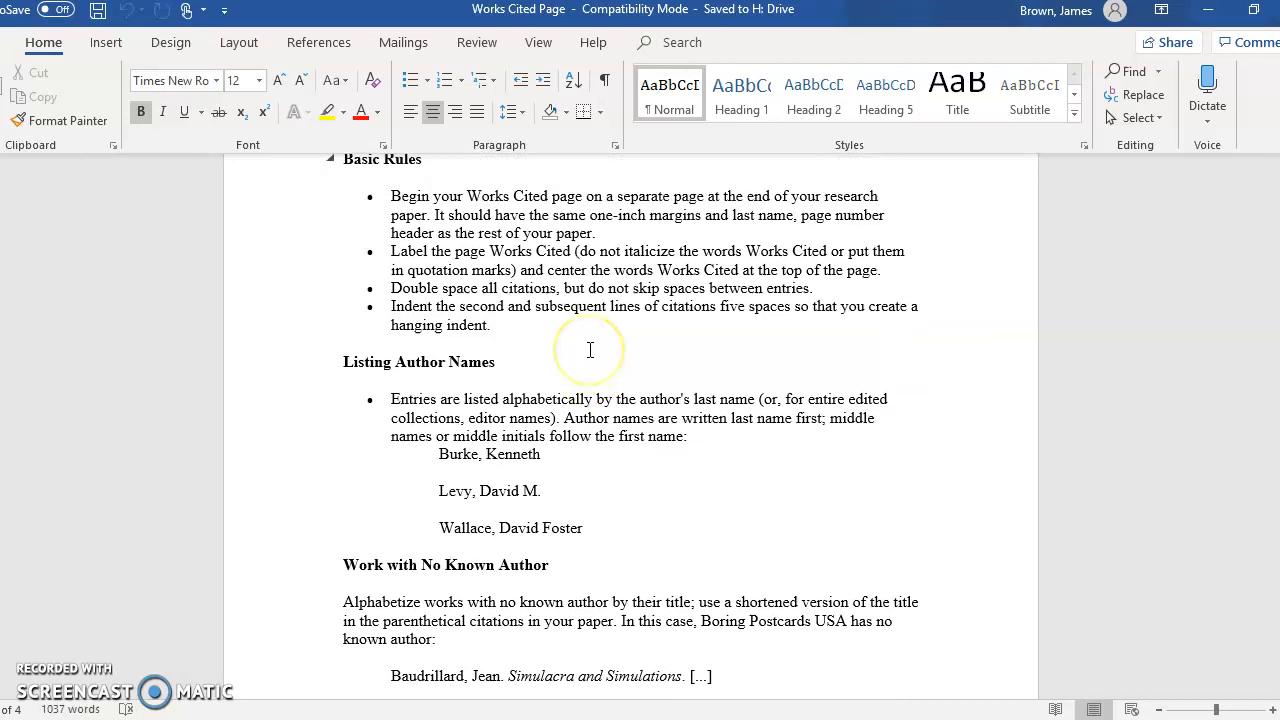
{"action": "scroll", "coordinate": [590, 350], "scroll_direction": "up", "scroll_amount": 4}
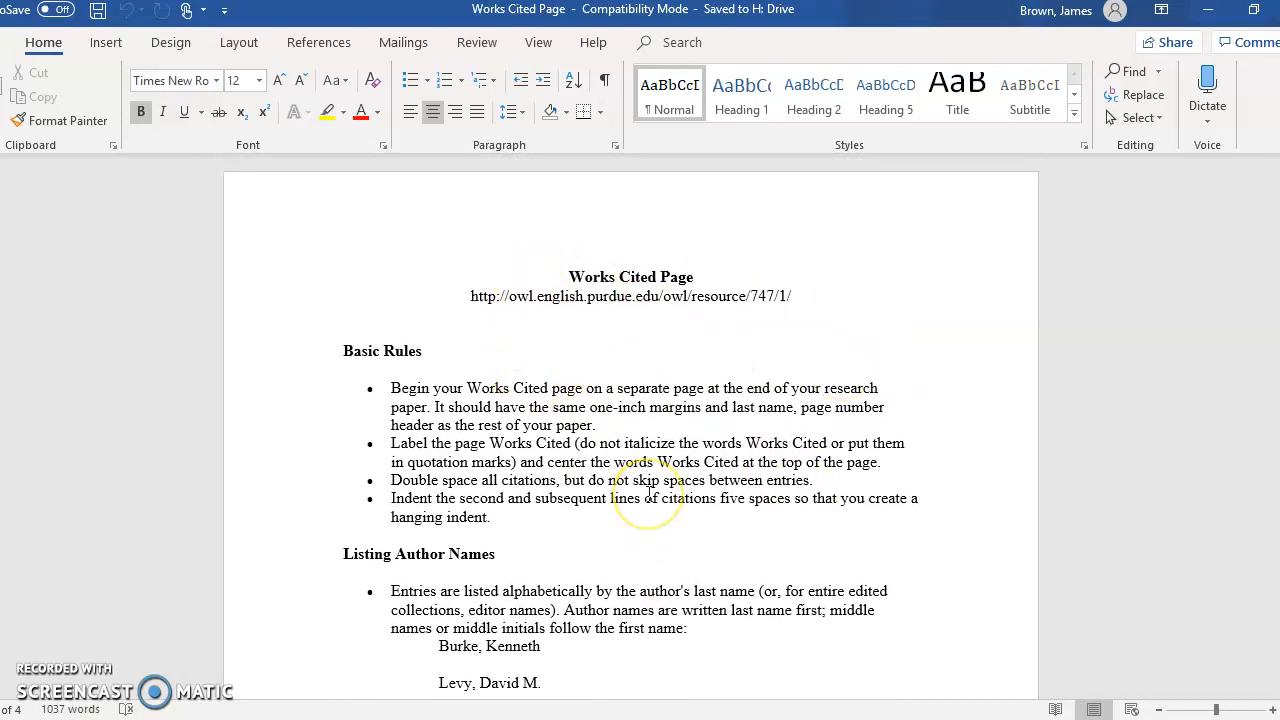
{"action": "left_click_drag", "start_coordinate": [497, 296], "coordinate": [752, 305]}
{"action": "left_click", "coordinate": [704, 461]}
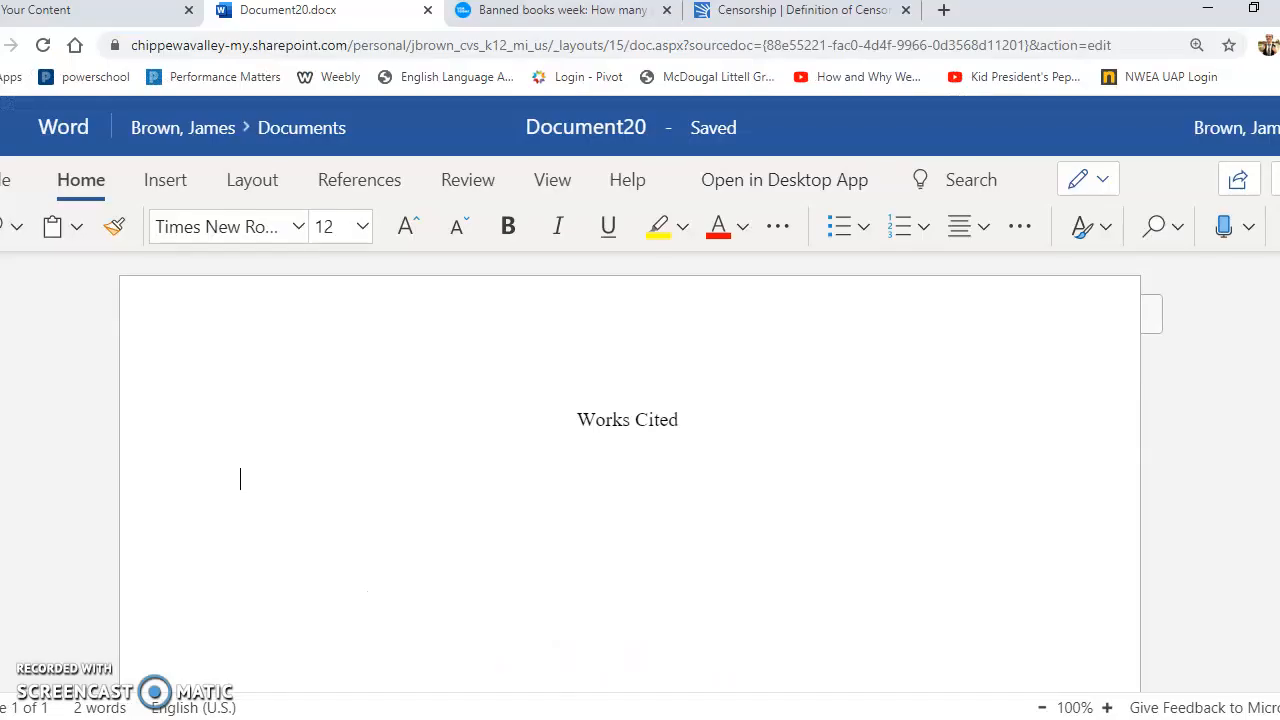
{"action": "left_click", "coordinate": [846, 502]}
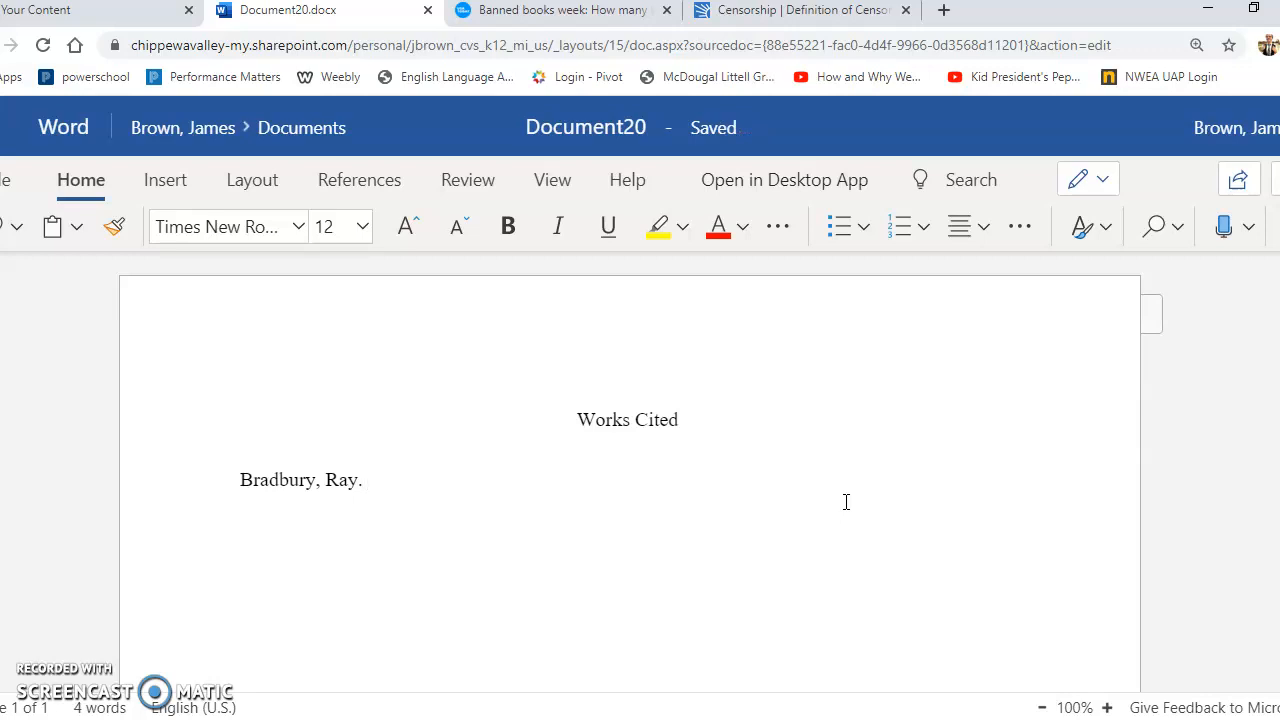
{"action": "left_click", "coordinate": [559, 229]}
{"action": "type", "text": "Fahrenheit 451."}
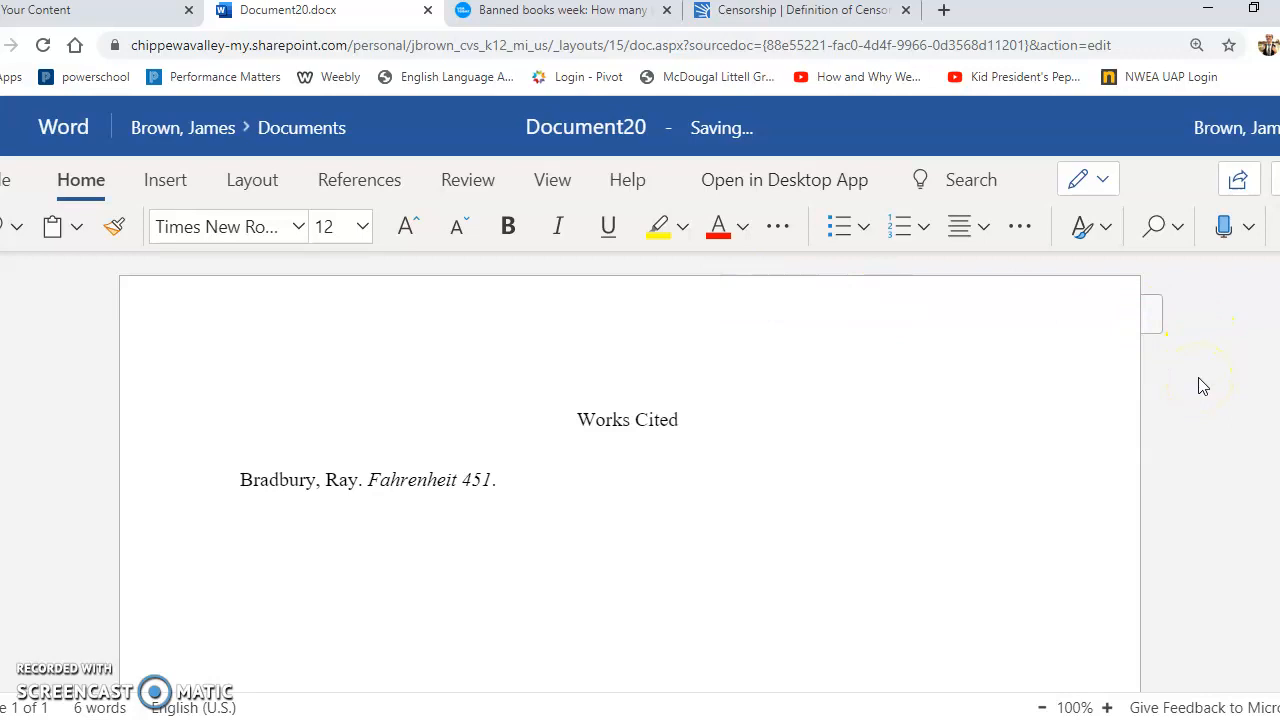
Following the guide's basic book format, complete the Fahrenheit 451 citation with "United States: Del Ray Books, 1991. Print." and start a new line
{"action": "left_click", "coordinate": [755, 718]}
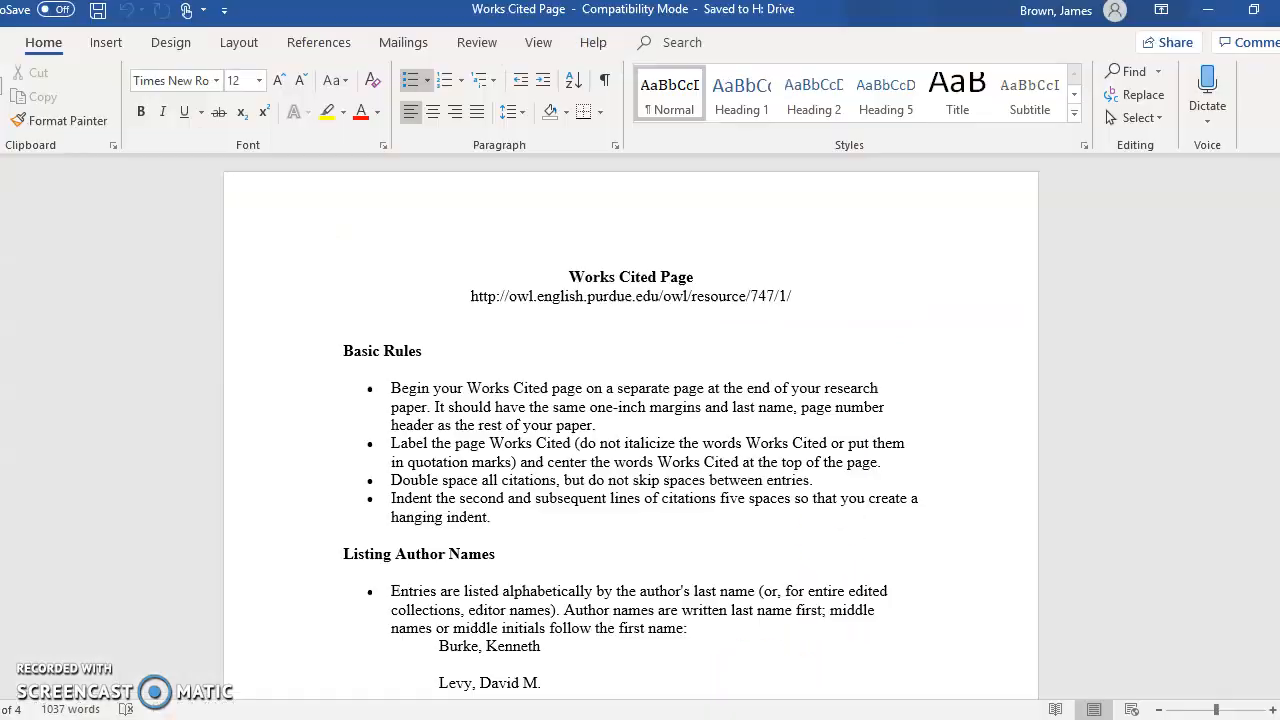
{"action": "scroll", "coordinate": [840, 553], "scroll_direction": "down", "scroll_amount": 4}
{"action": "scroll", "coordinate": [846, 549], "scroll_direction": "down", "scroll_amount": 15}
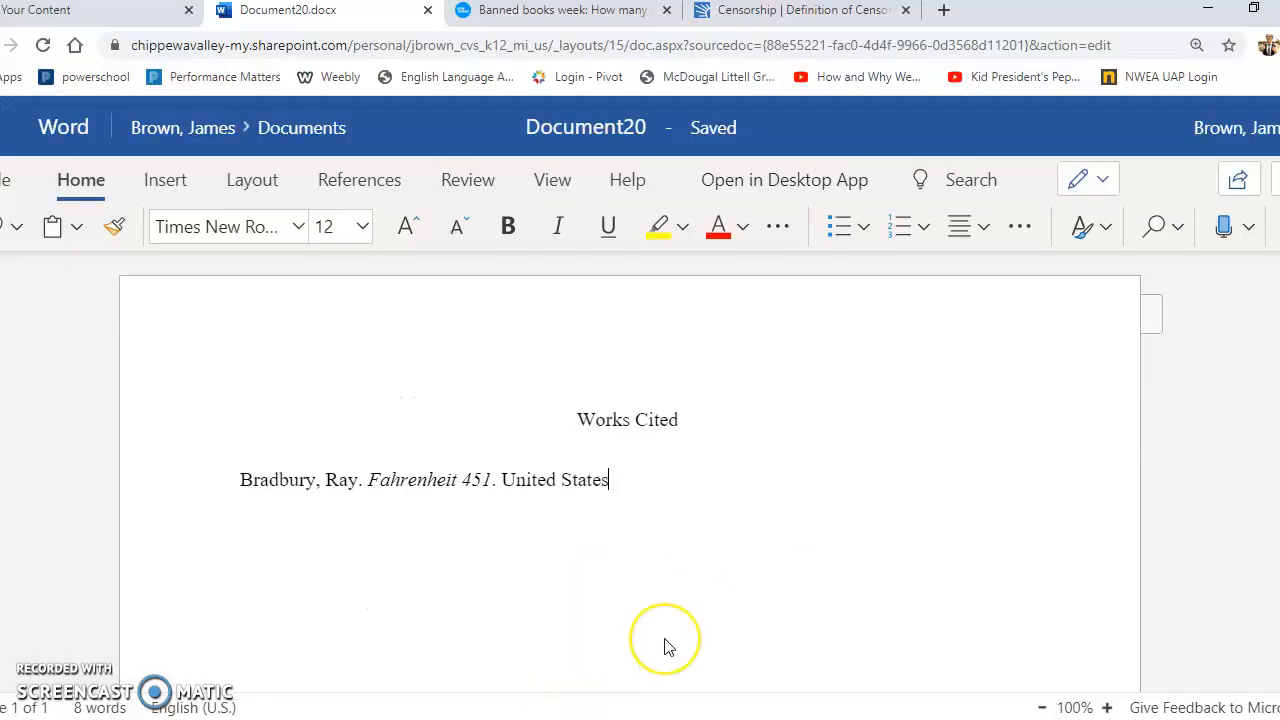
{"action": "type", "text": ": Del Ray Books."}
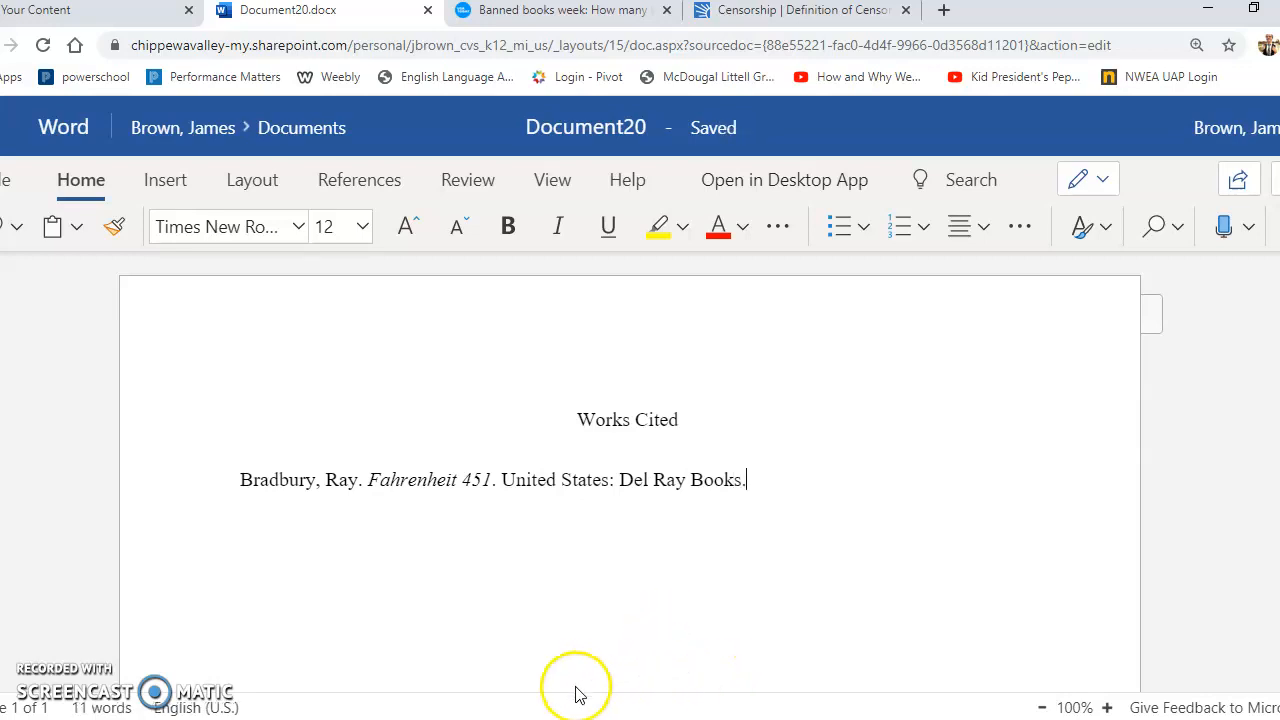
{"action": "left_click", "coordinate": [578, 718]}
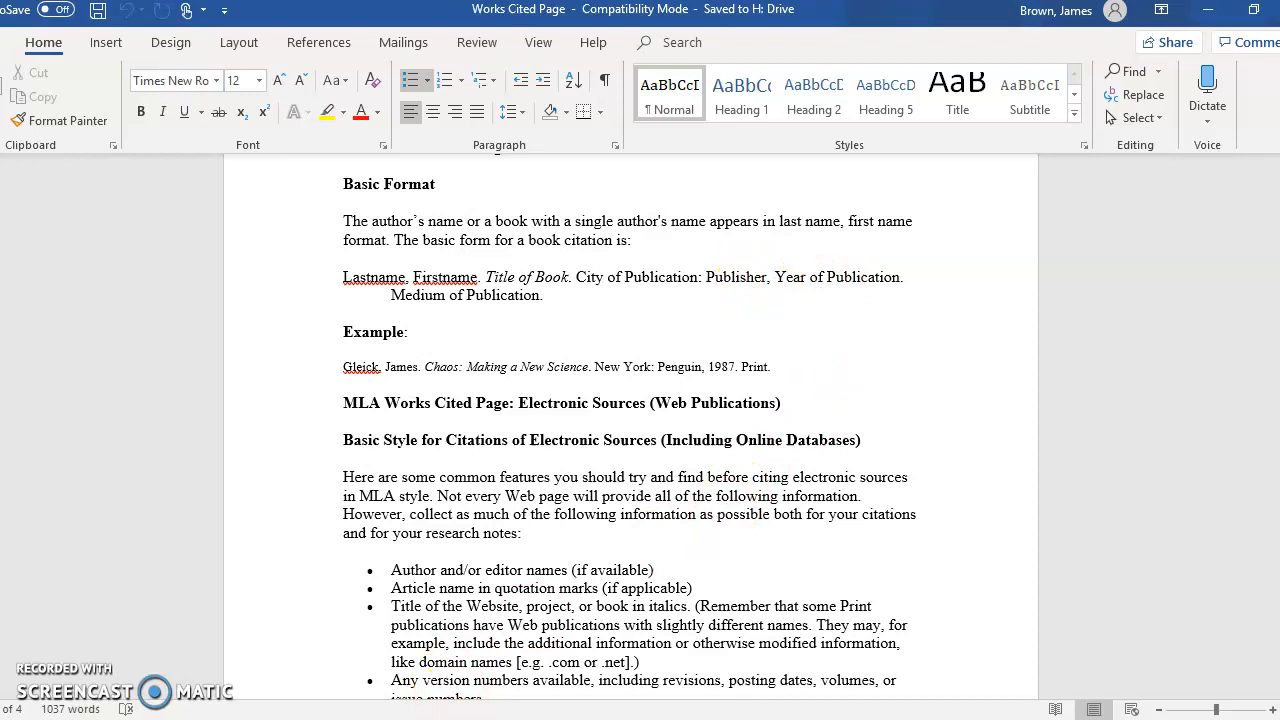
{"action": "left_click", "coordinate": [480, 718]}
{"action": "key", "text": "BackSpace"}
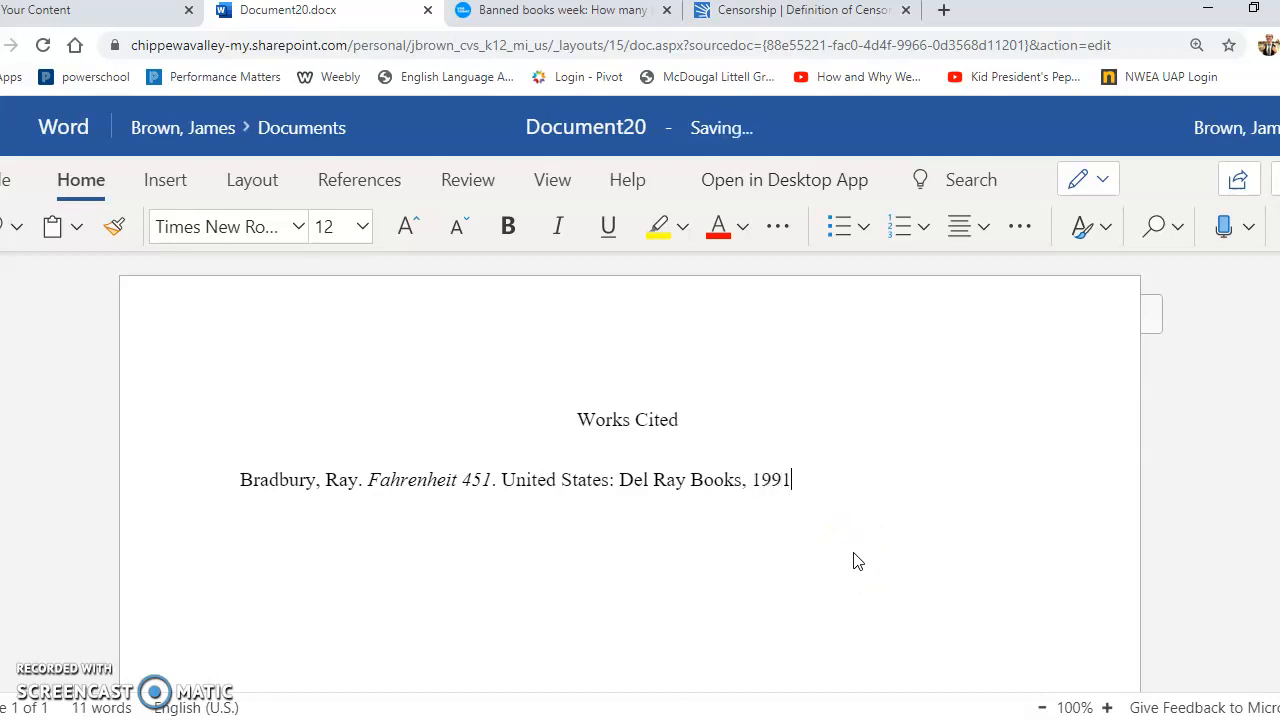
{"action": "left_click", "coordinate": [660, 719]}
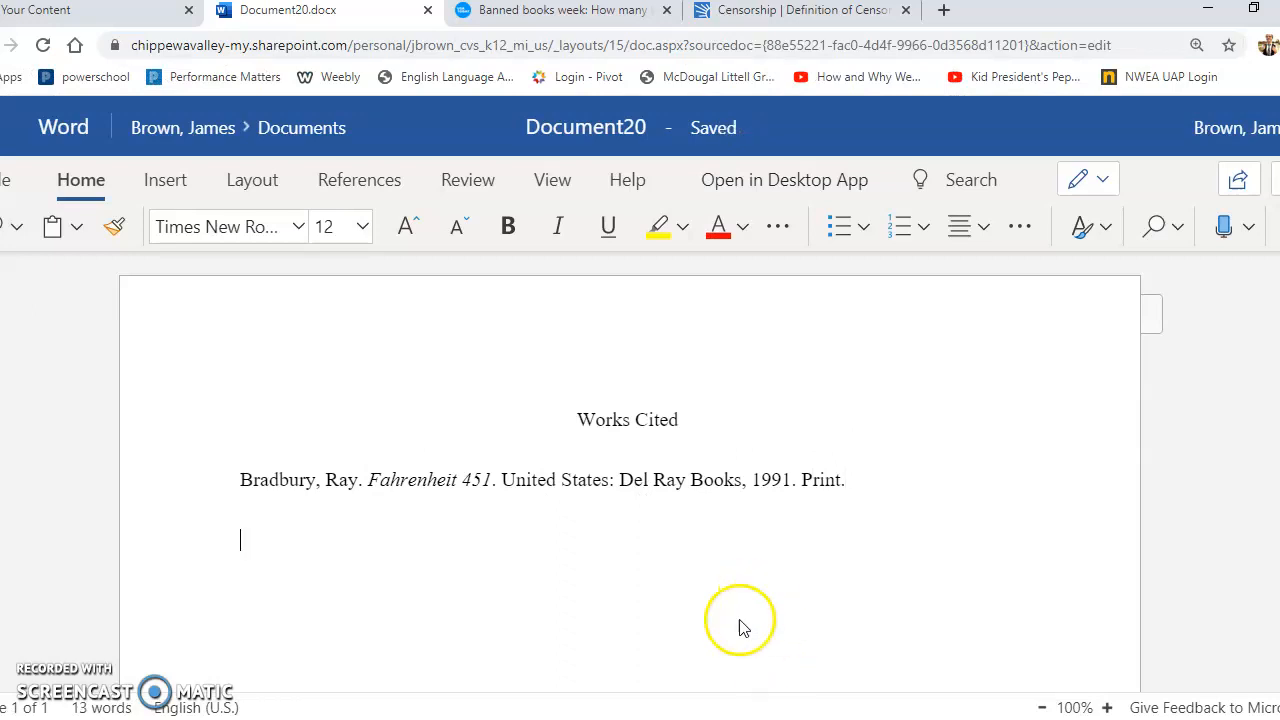
Open the Dictionary.com censorship page and examine the guide's citation format for electronic sources, especially the author and site name elements
{"action": "left_click", "coordinate": [796, 12]}
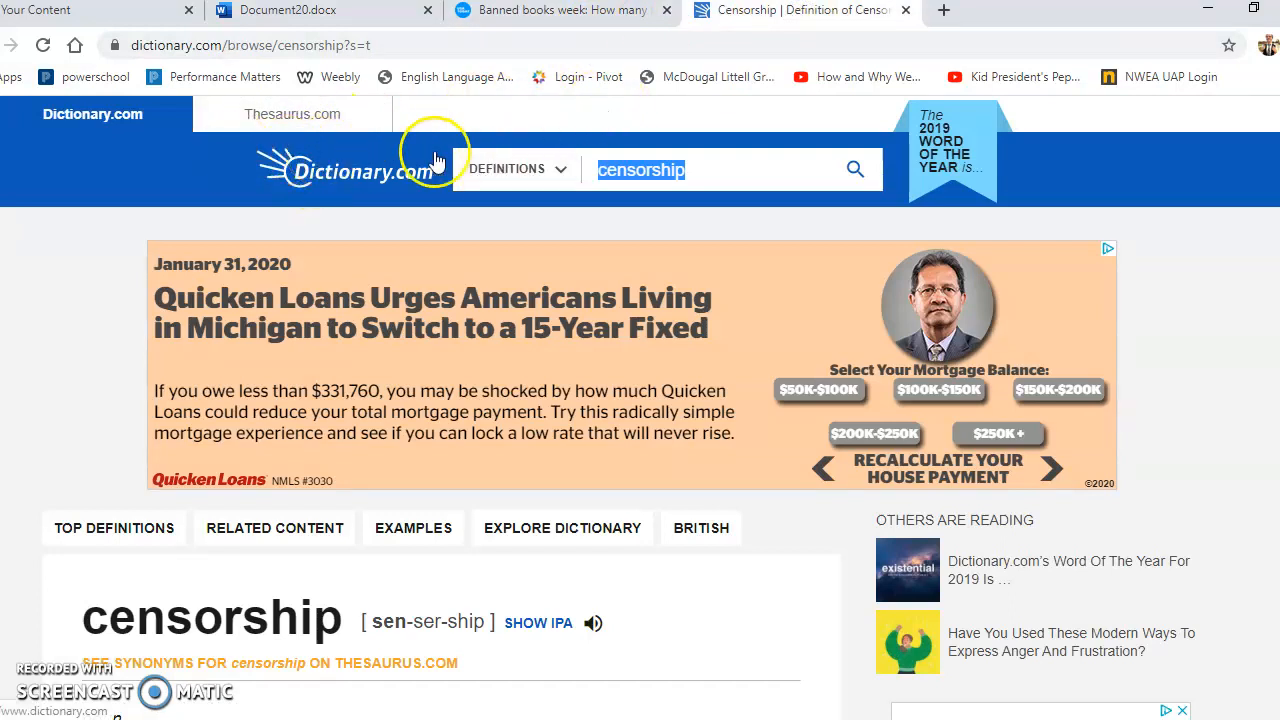
{"action": "left_click", "coordinate": [640, 718]}
{"action": "scroll", "coordinate": [852, 575], "scroll_direction": "down", "scroll_amount": 8}
{"action": "left_click_drag", "start_coordinate": [390, 421], "coordinate": [905, 453]}
{"action": "left_click", "coordinate": [896, 488]}
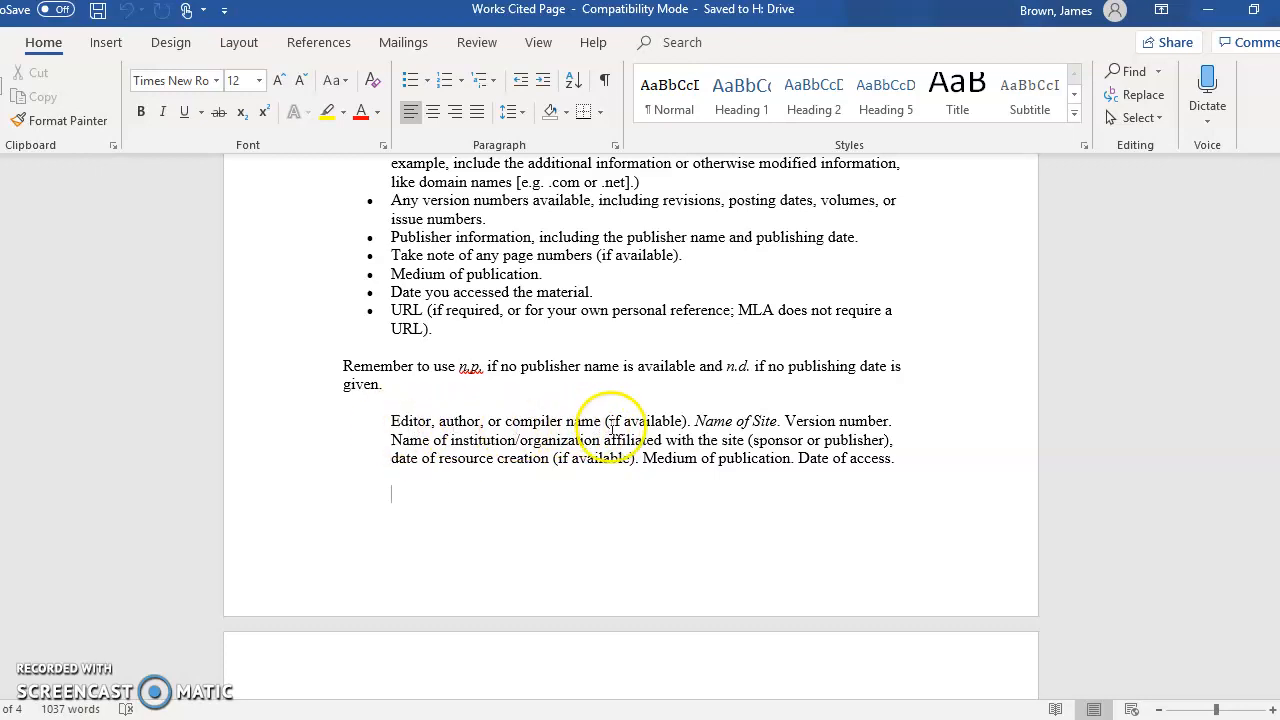
{"action": "left_click_drag", "start_coordinate": [696, 425], "coordinate": [778, 425]}
{"action": "left_click", "coordinate": [615, 432]}
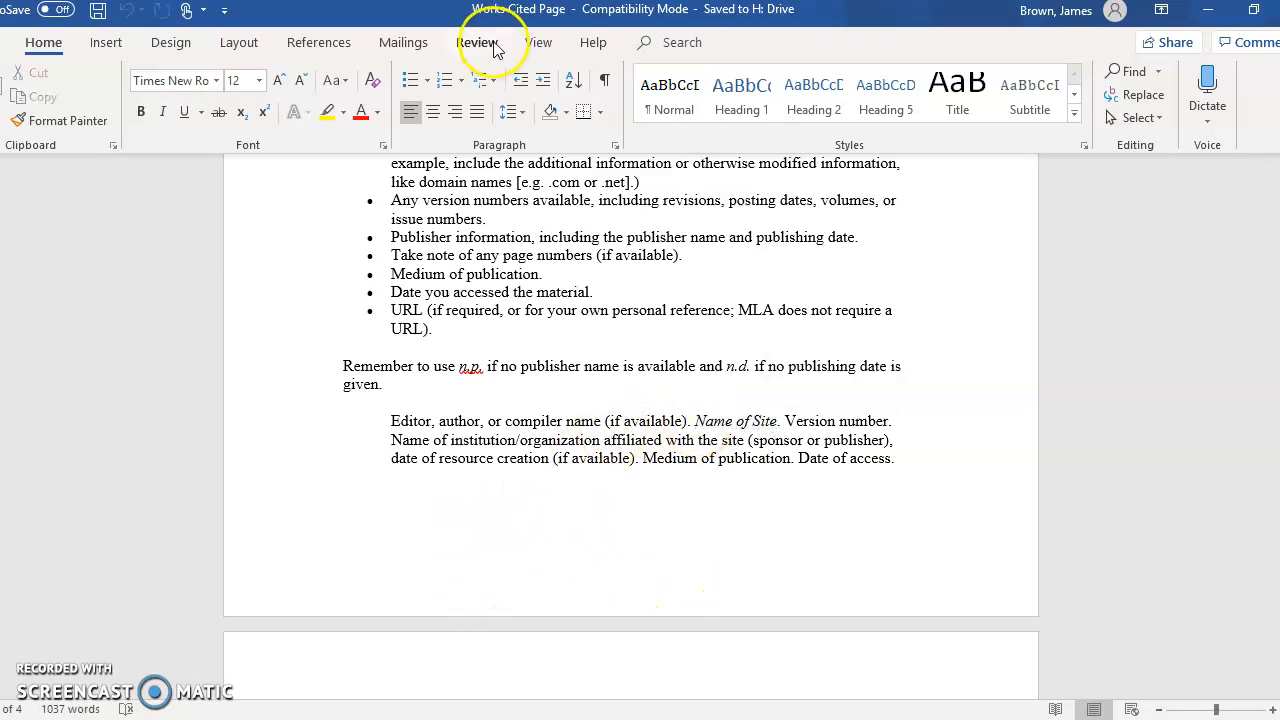
{"action": "left_click", "coordinate": [488, 719]}
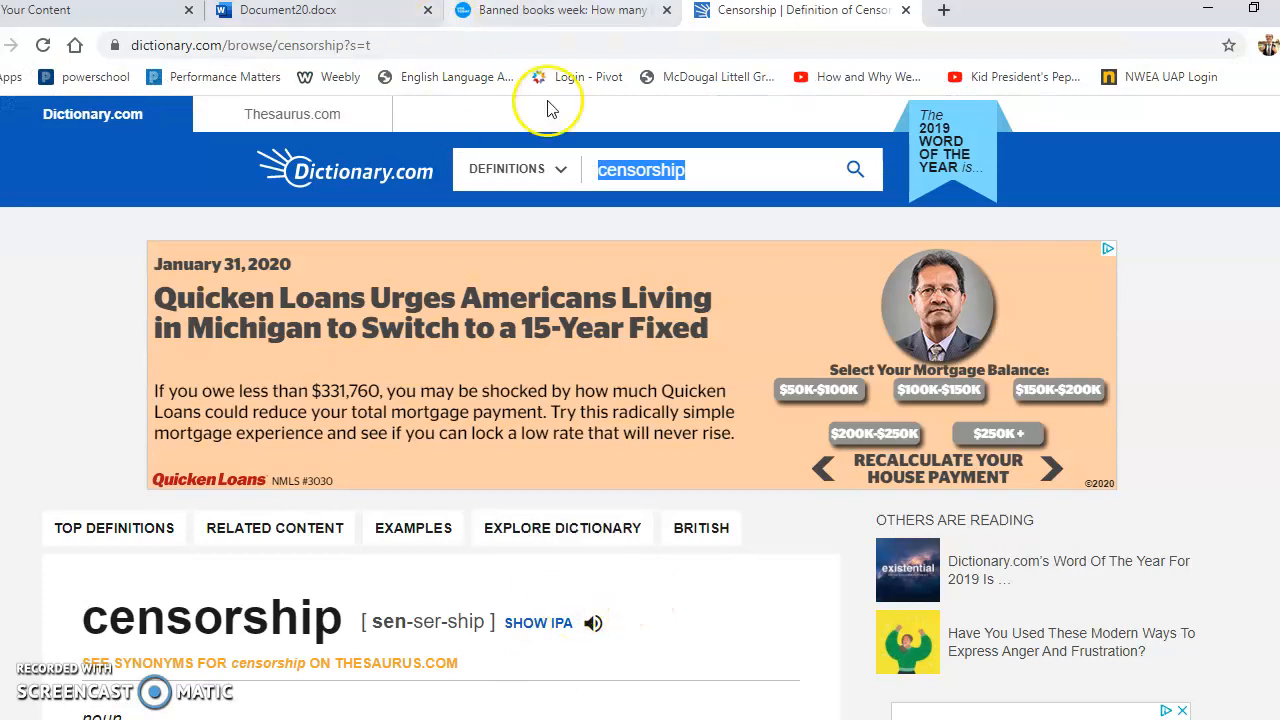
Start the second Works Cited entry in Document20 with the site name "Dictionary.com" in italics, followed by a period
{"action": "left_click", "coordinate": [348, 18]}
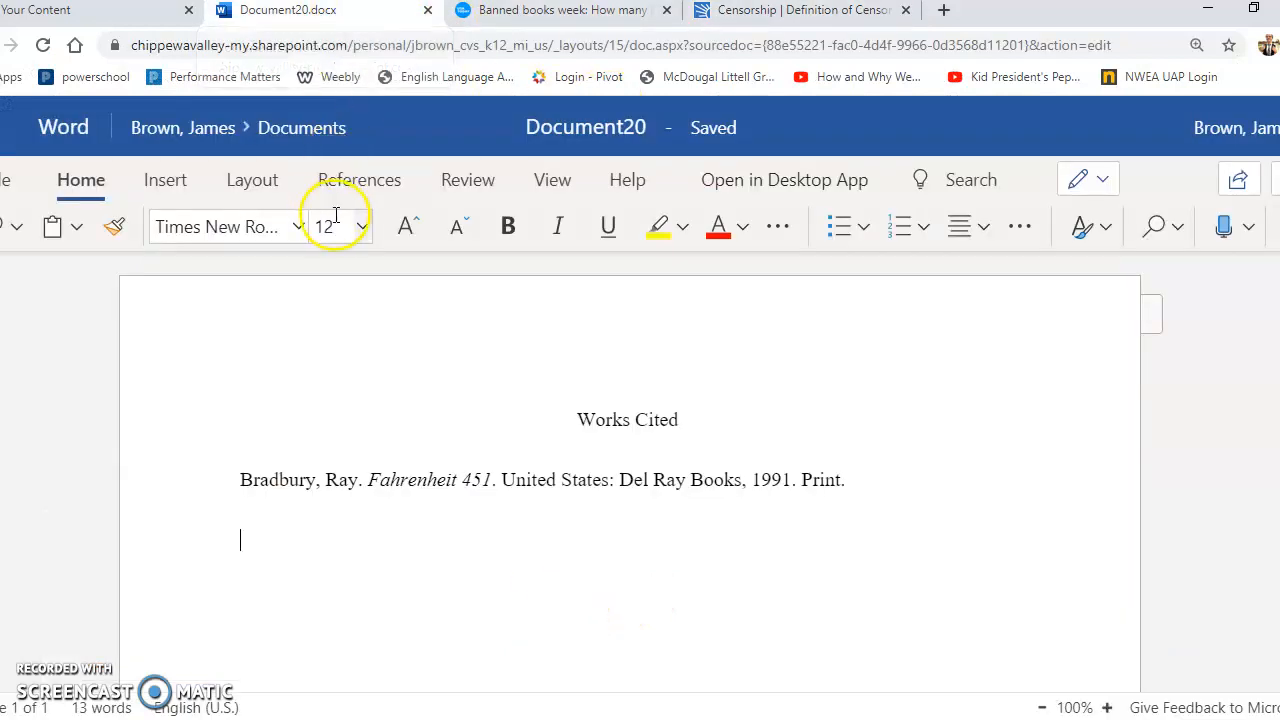
{"action": "left_click", "coordinate": [558, 228]}
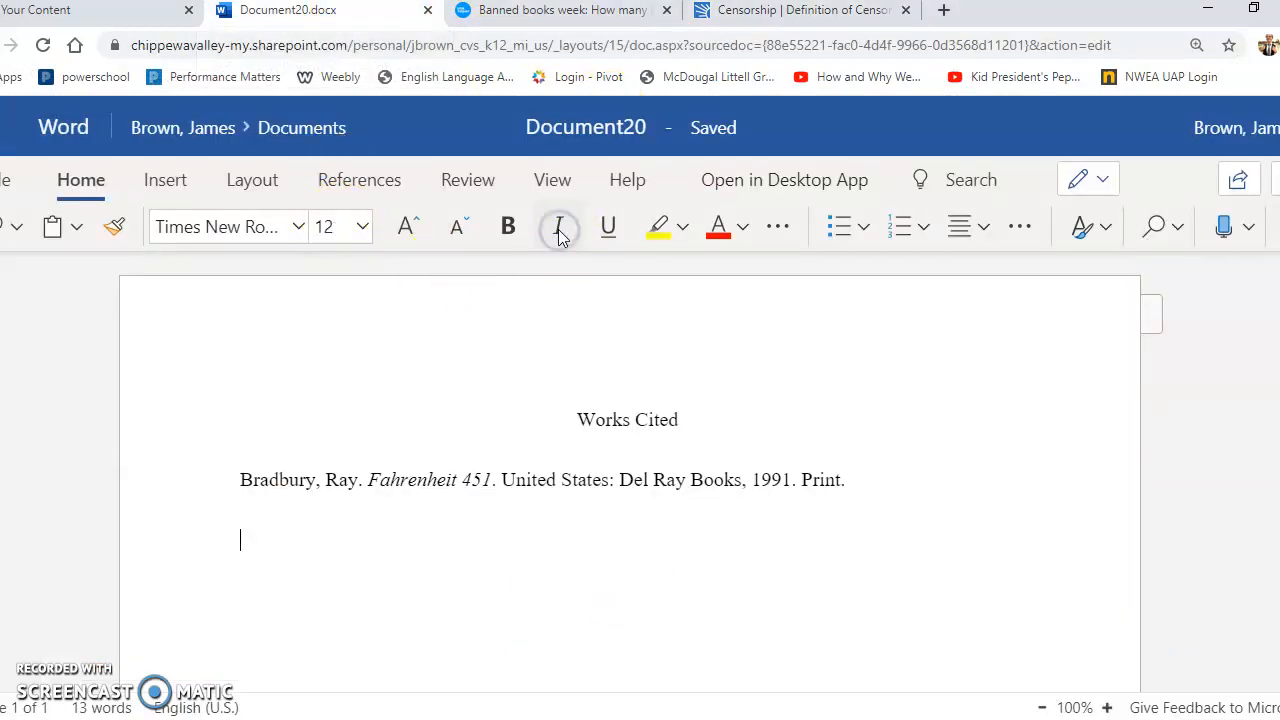
{"action": "type", "text": "Dictionary.com."}
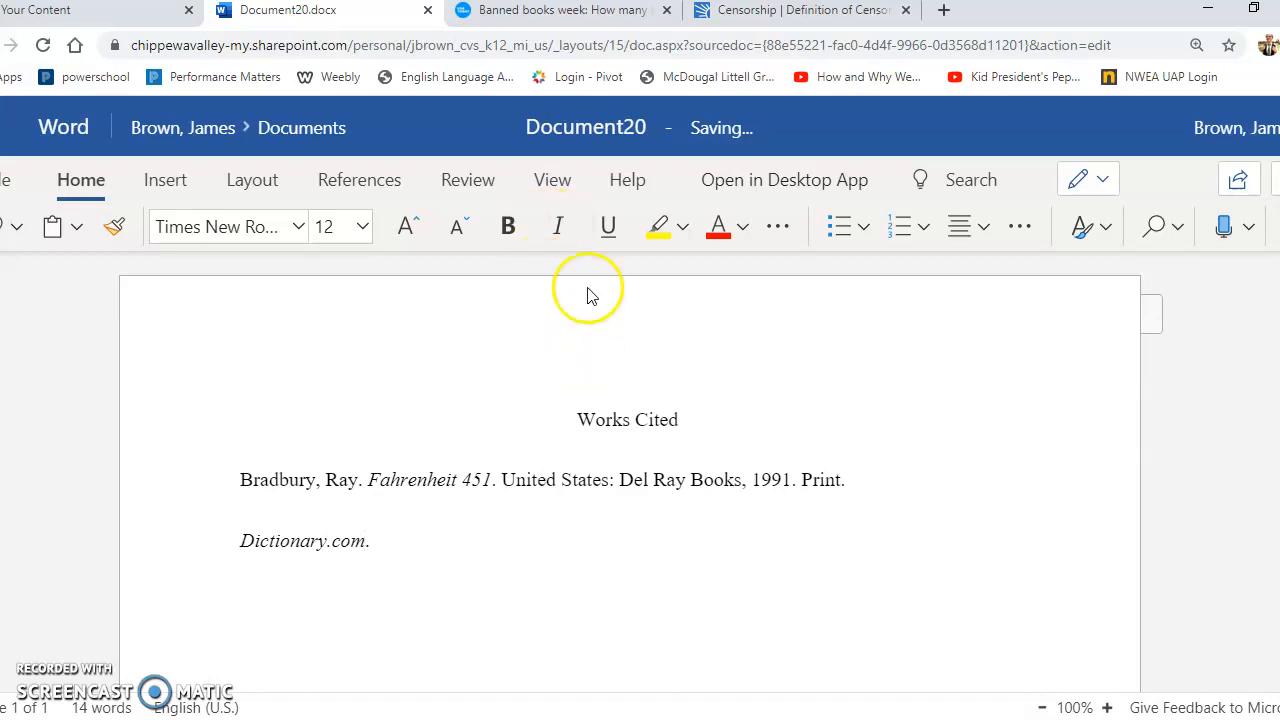
Find the publisher at the end of the Dictionary.com censorship page and add "William Collins Sons & Co. Ltd.," to the Dictionary.com entry
{"action": "left_click", "coordinate": [682, 718]}
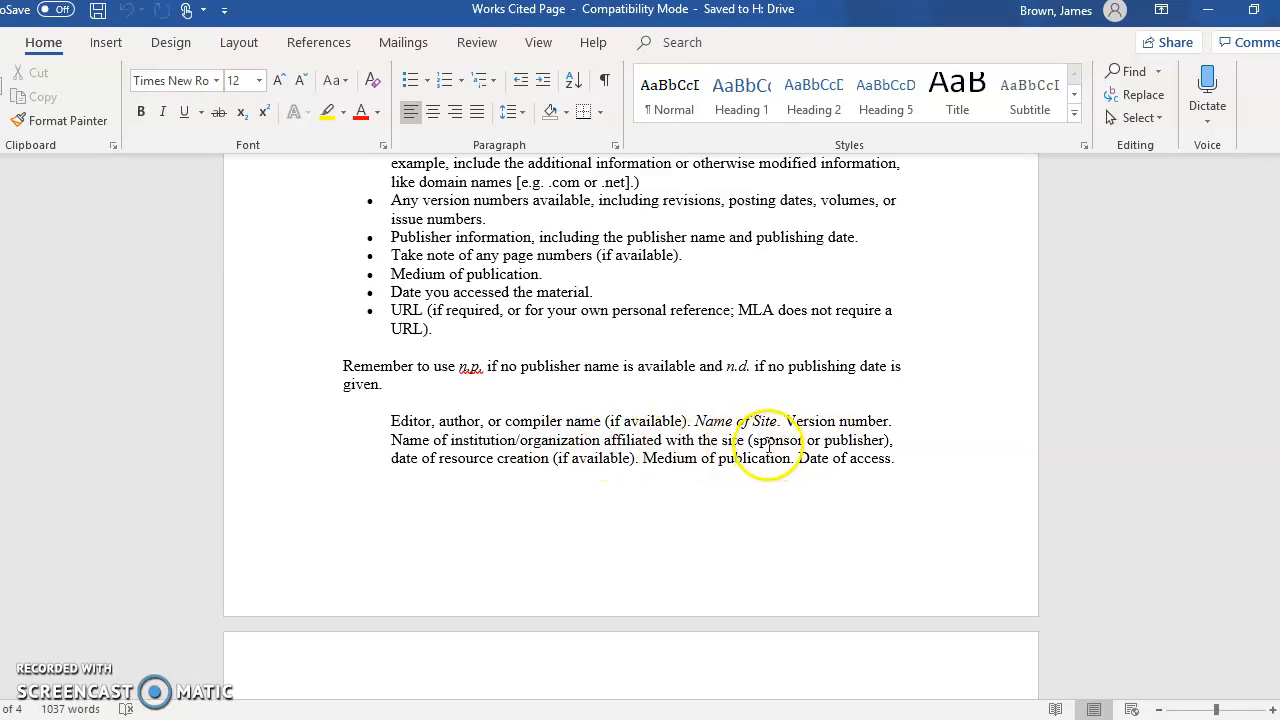
{"action": "left_click", "coordinate": [535, 718]}
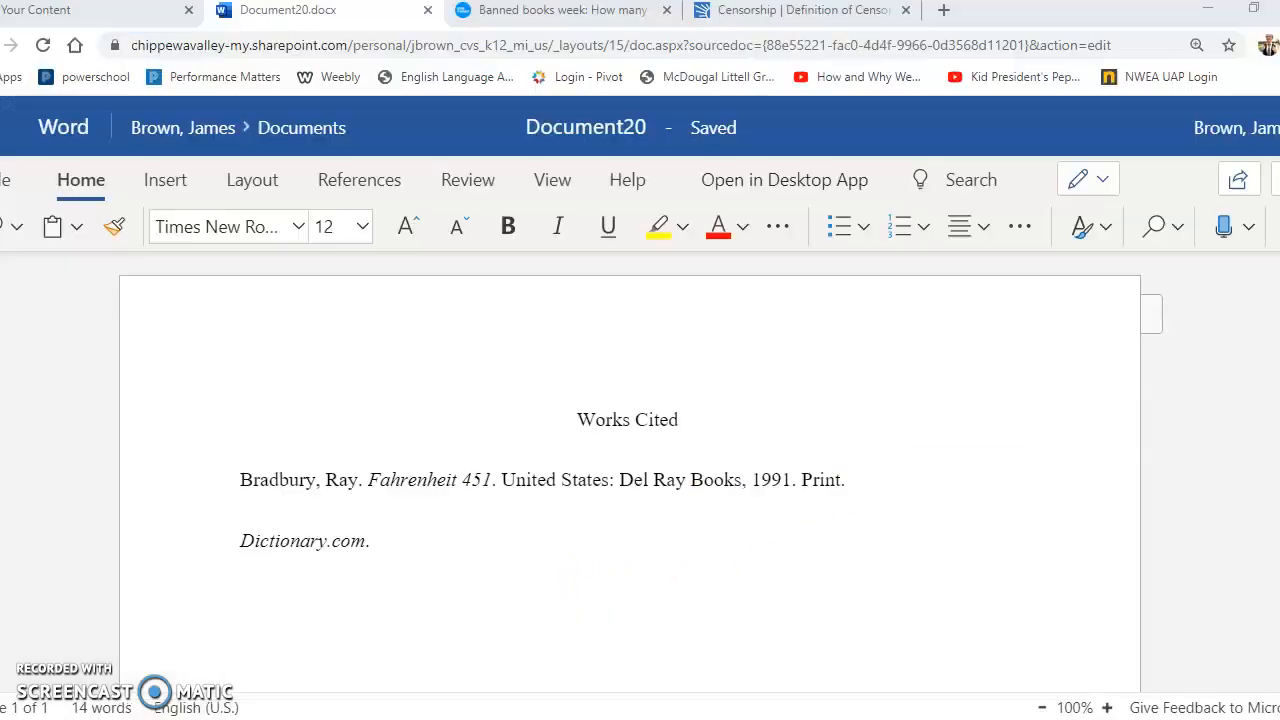
{"action": "left_click", "coordinate": [709, 10]}
{"action": "scroll", "coordinate": [651, 320], "scroll_direction": "down", "scroll_amount": 10}
{"action": "scroll", "coordinate": [650, 392], "scroll_direction": "down", "scroll_amount": 10}
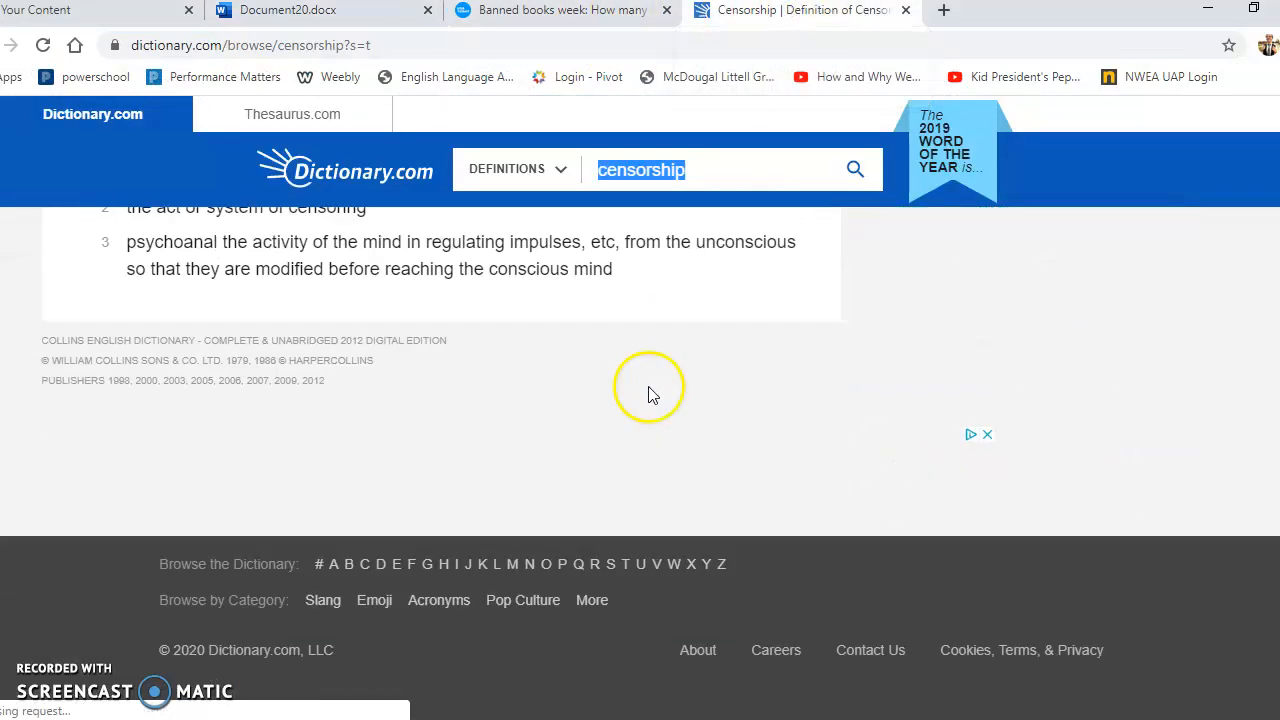
{"action": "left_click", "coordinate": [62, 365]}
{"action": "left_click_drag", "start_coordinate": [62, 367], "coordinate": [222, 369]}
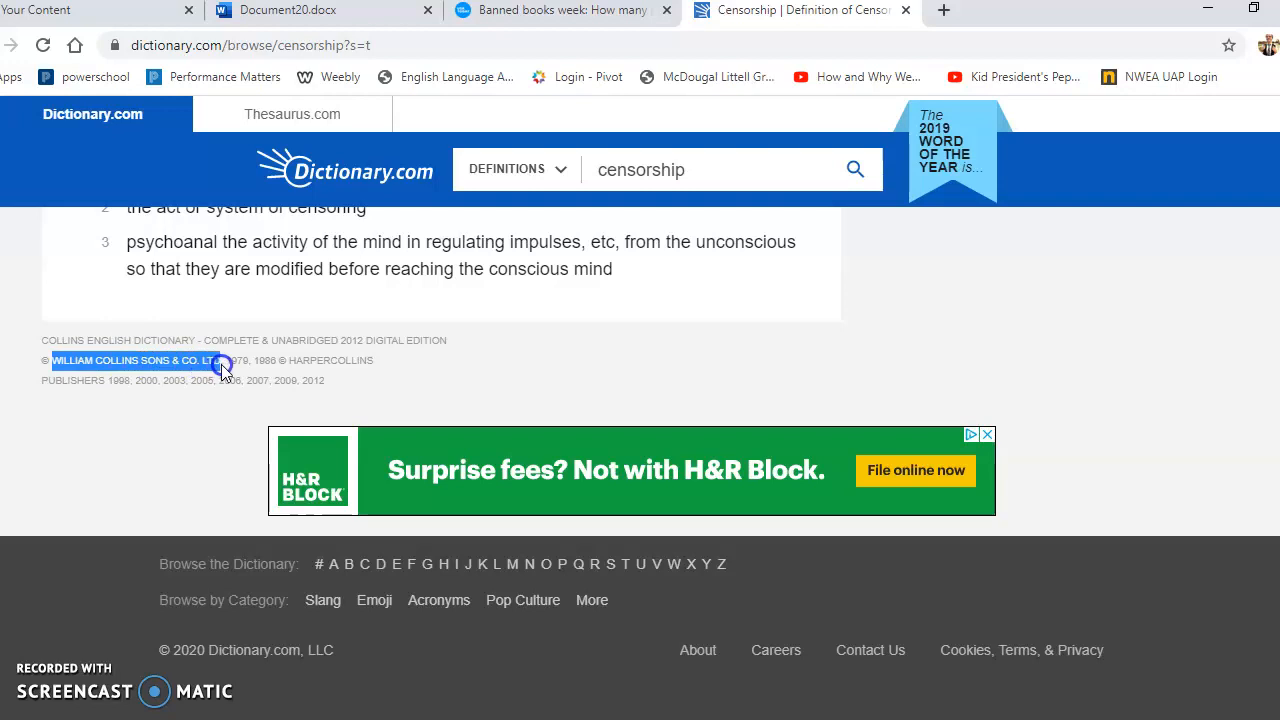
{"action": "left_click", "coordinate": [333, 20]}
{"action": "type", "text": "William Collins Sons & Co. Ltd.,"}
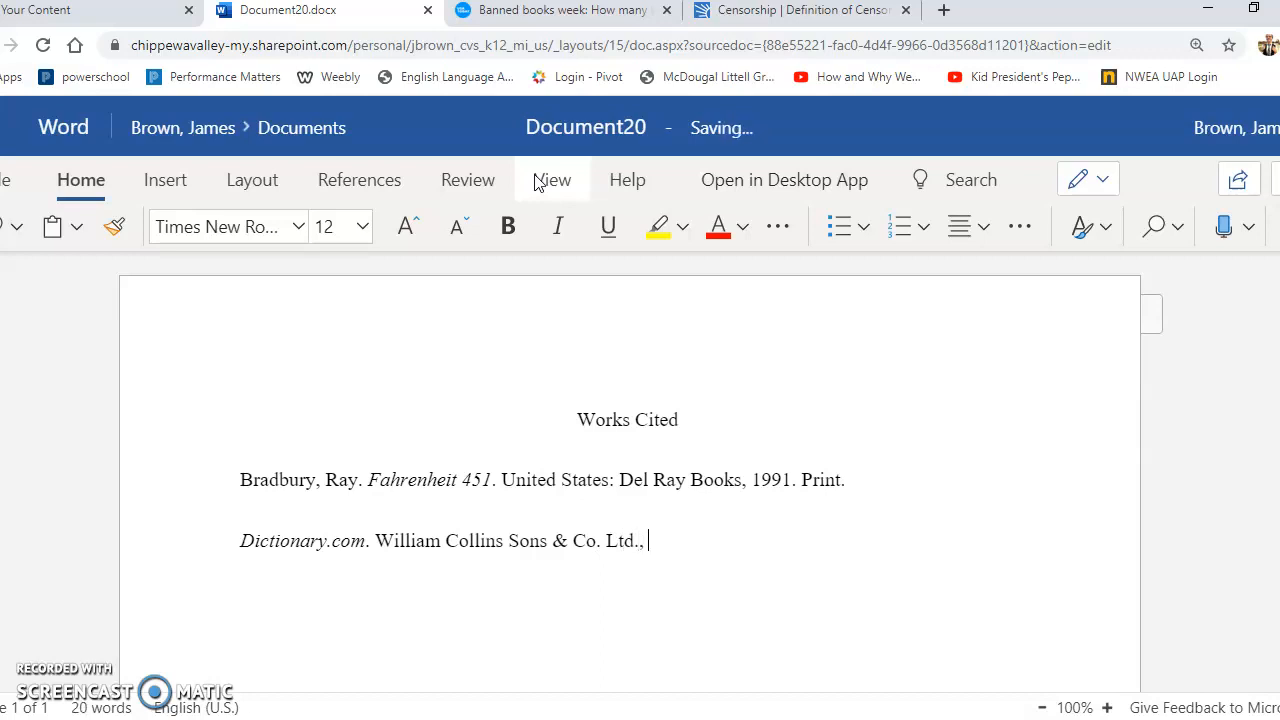
Following the guide's electronic source format, check the Dictionary.com page's copyright year and add "2020." after the publisher in the Dictionary.com entry
{"action": "left_click", "coordinate": [695, 719]}
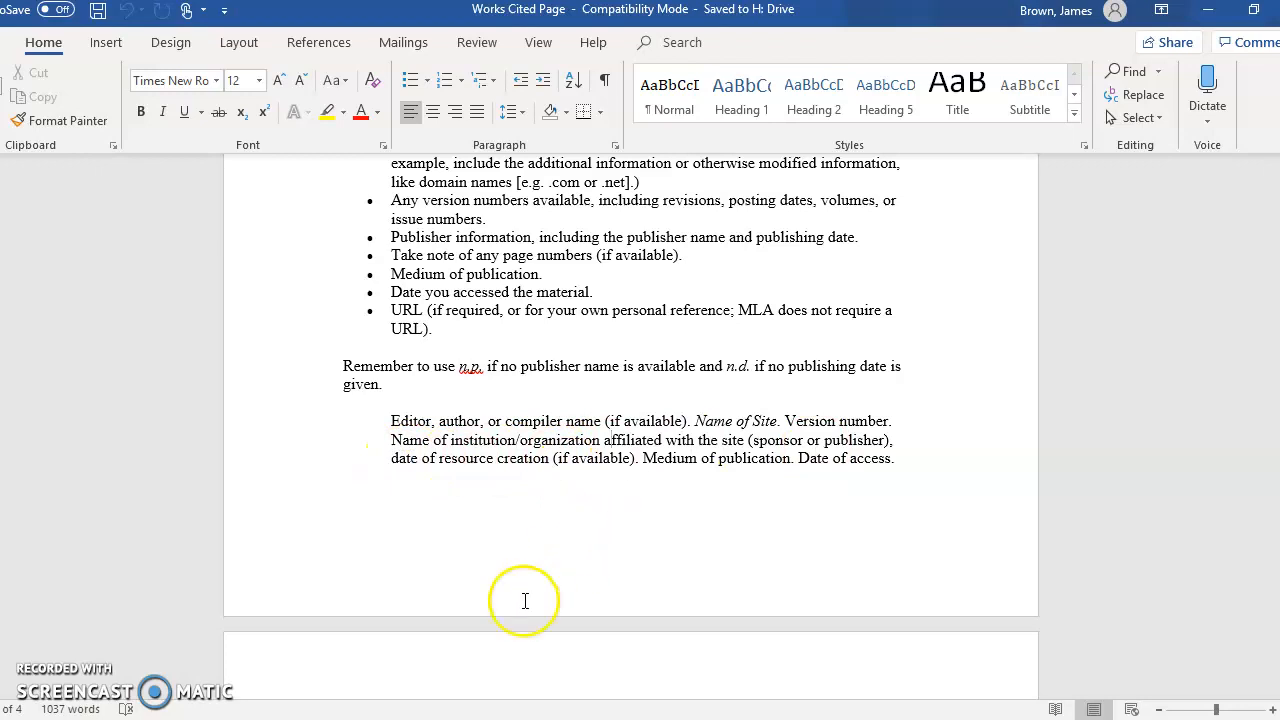
{"action": "left_click", "coordinate": [475, 719]}
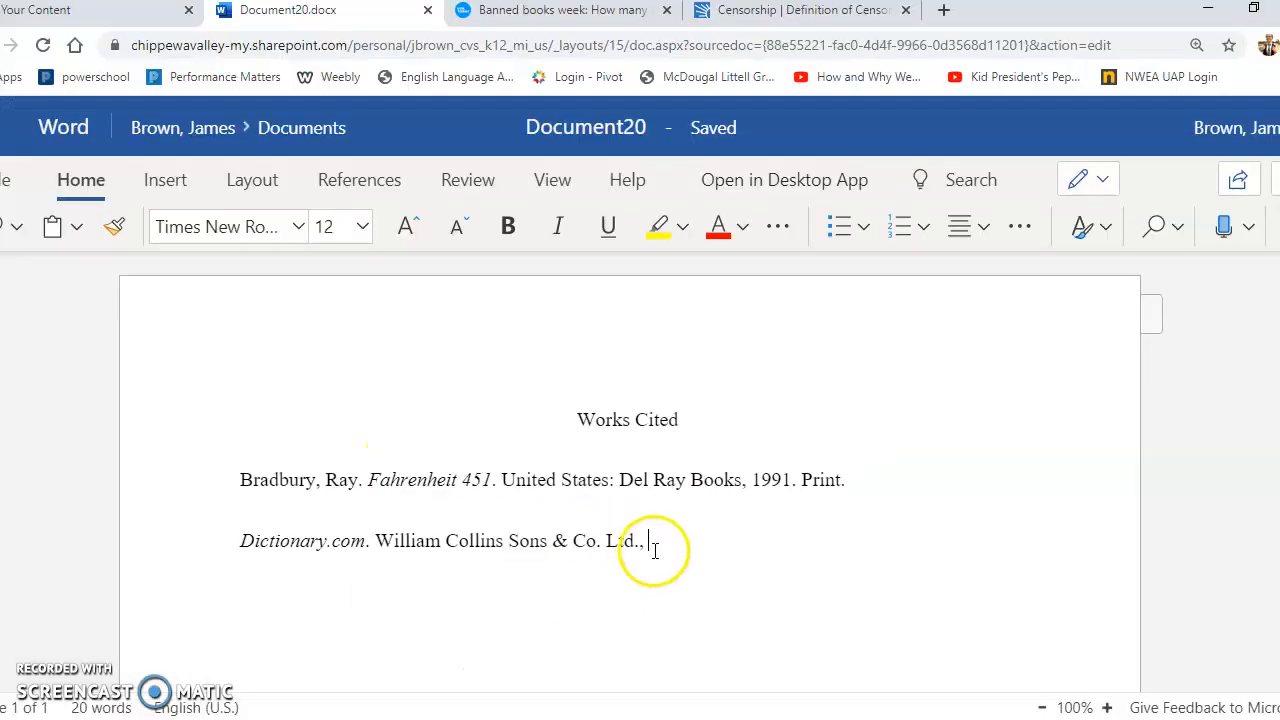
{"action": "left_click", "coordinate": [750, 12]}
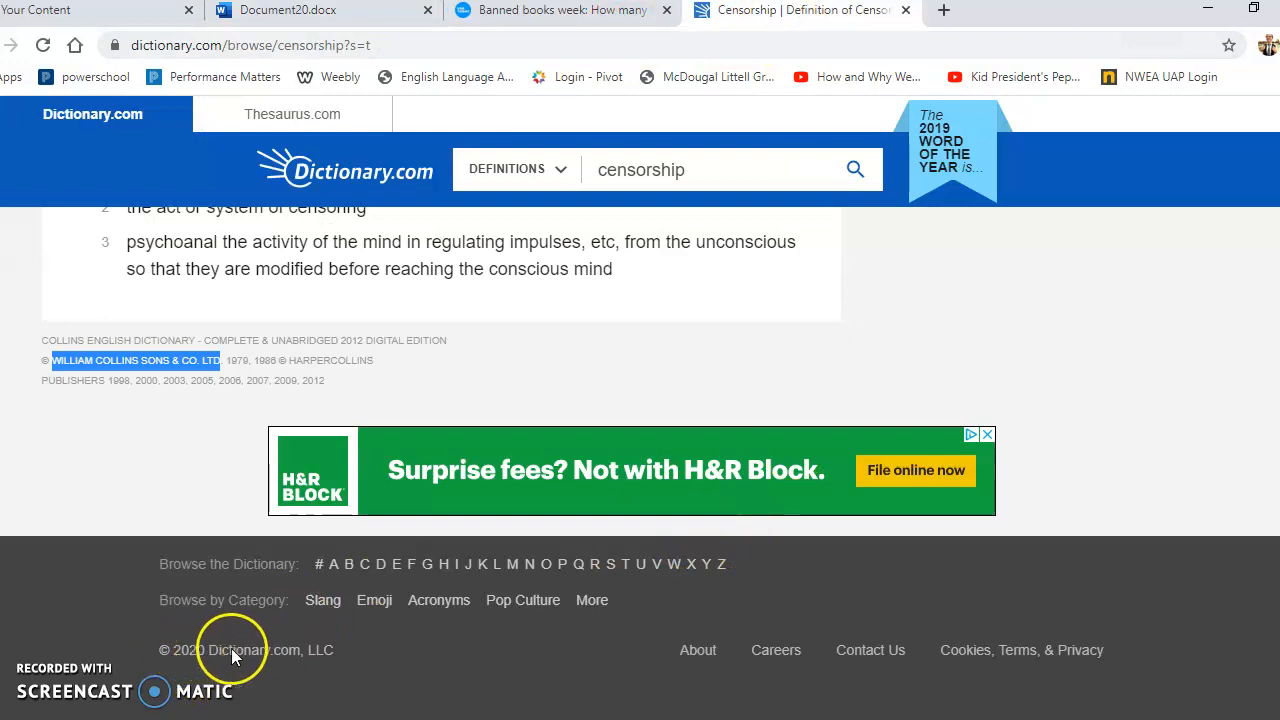
{"action": "left_click", "coordinate": [350, 14]}
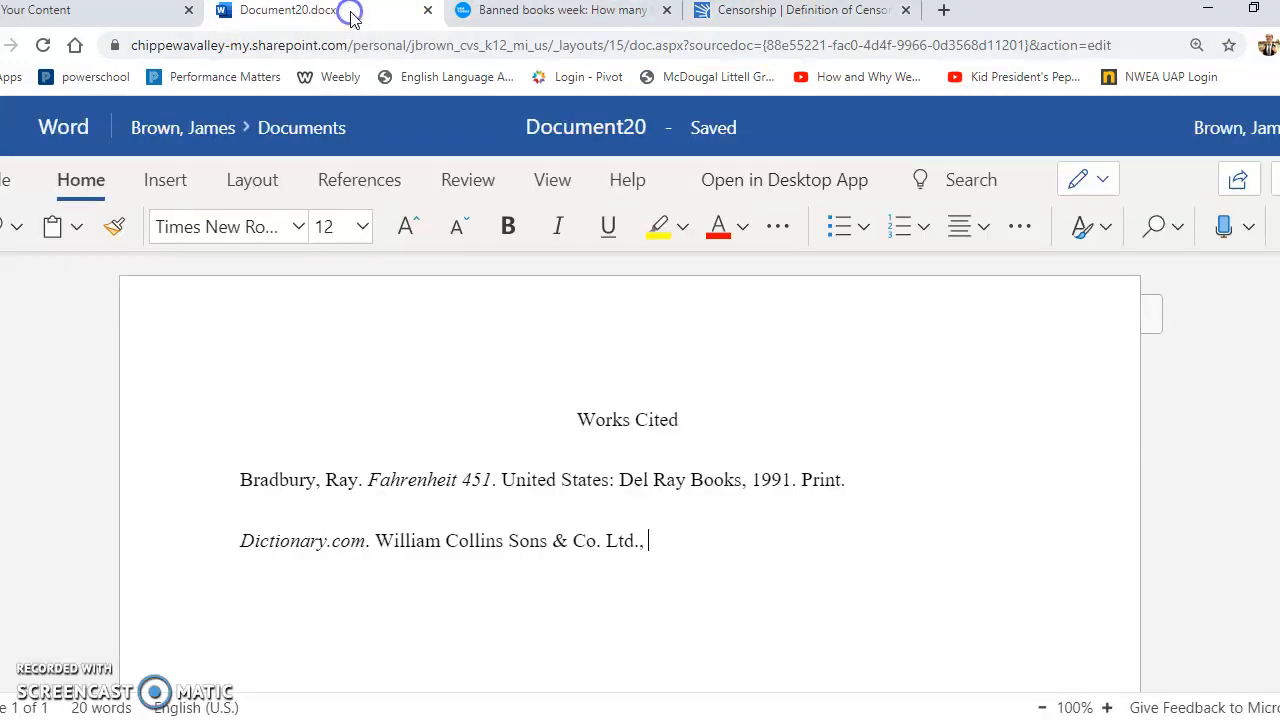
{"action": "type", "text": "20250"}
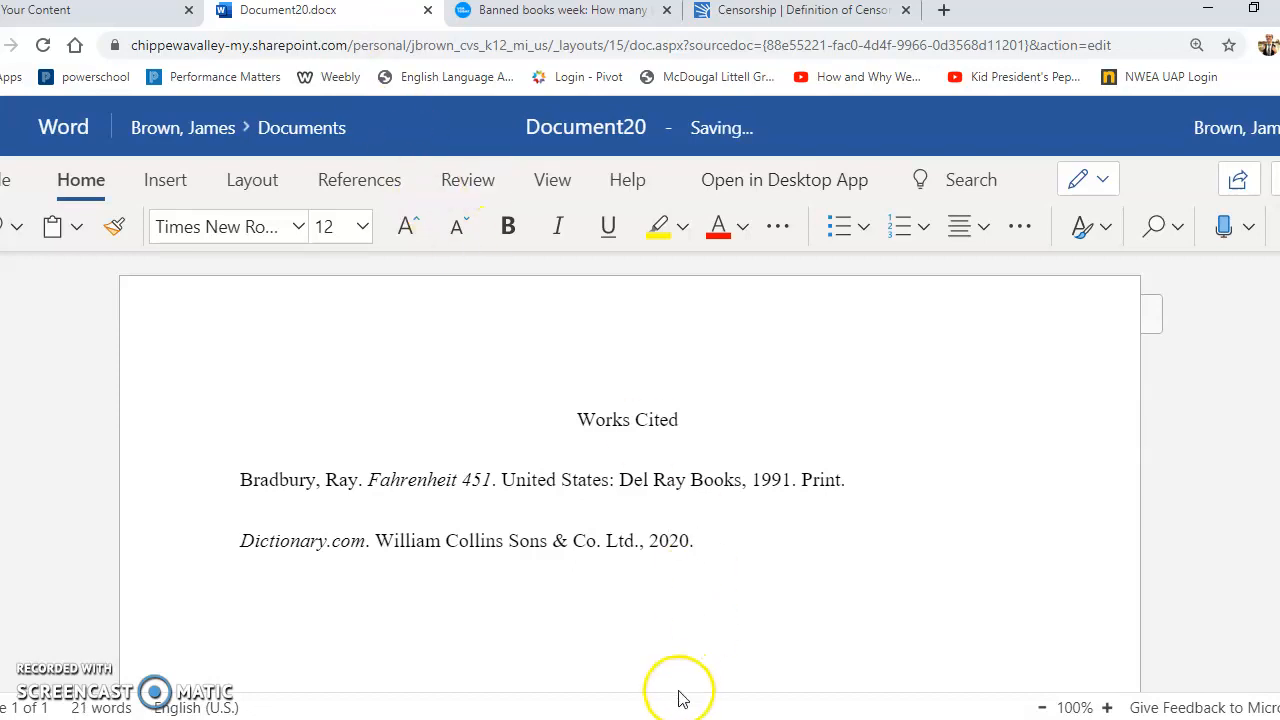
Check the guide's remaining electronic source elements and add the medium and access date "Web. 30 January 2020." to the Dictionary.com entry
{"action": "left_click", "coordinate": [695, 718]}
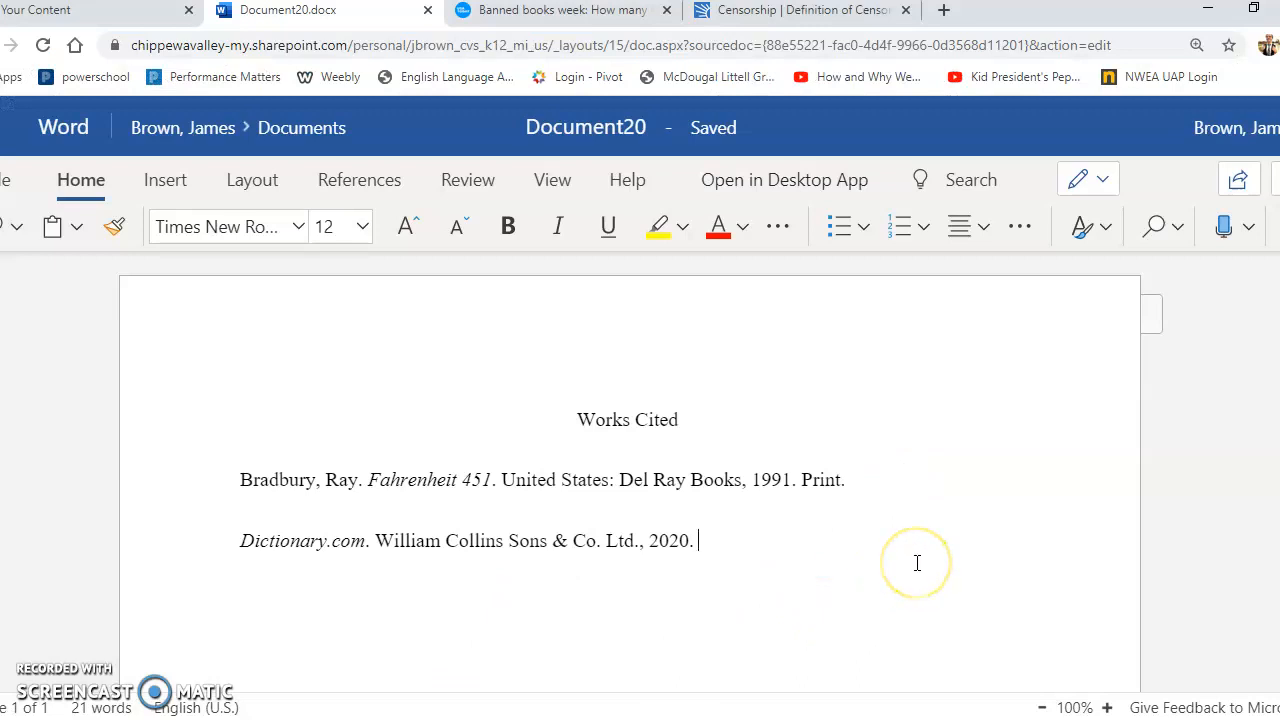
{"action": "type", "text": "Web"}
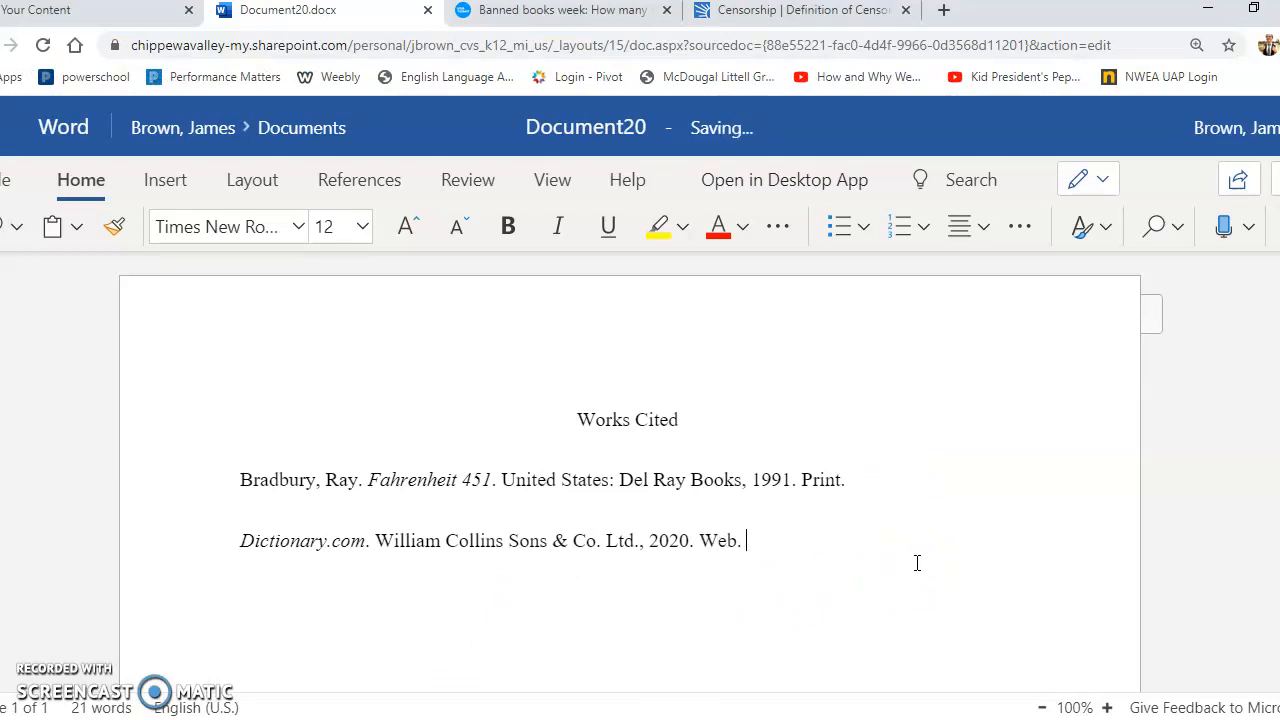
{"action": "type", "text": ". 30 January 202"}
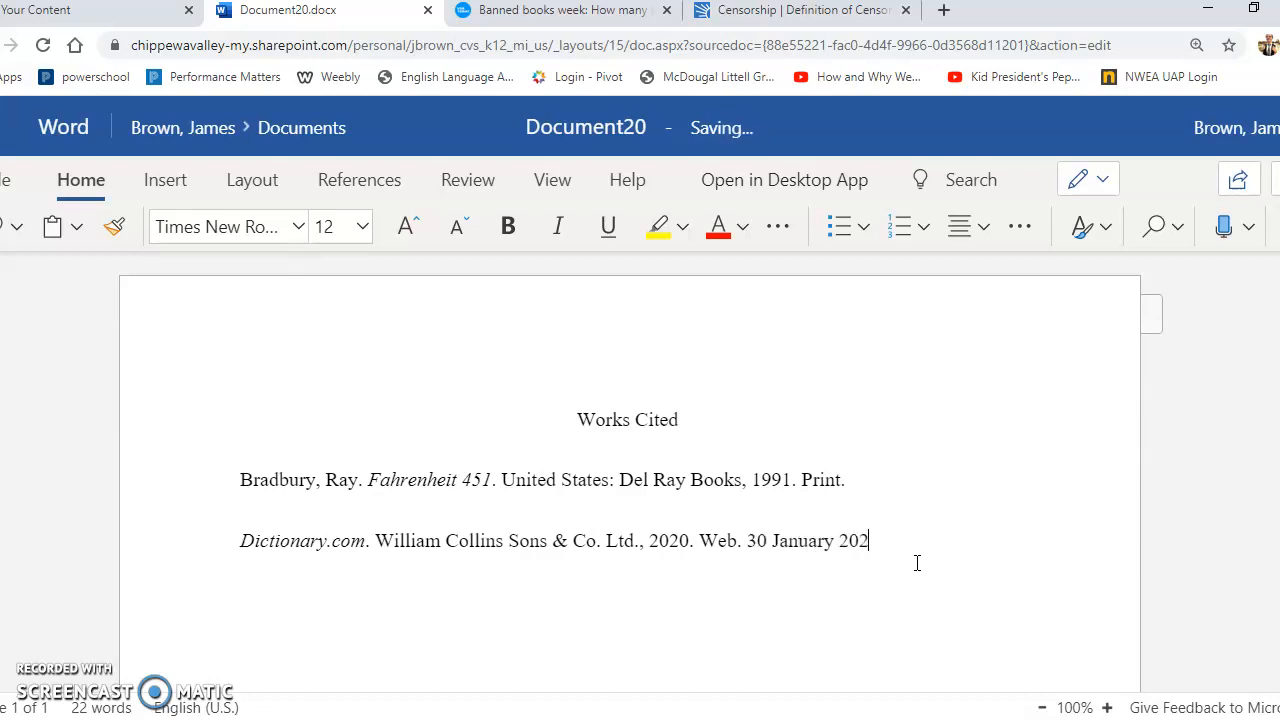
{"action": "type", "text": "0."}
Copy the Dictionary.com censorship page's URL to the end of its Works Cited entry and start a new line
{"action": "left_click", "coordinate": [826, 18]}
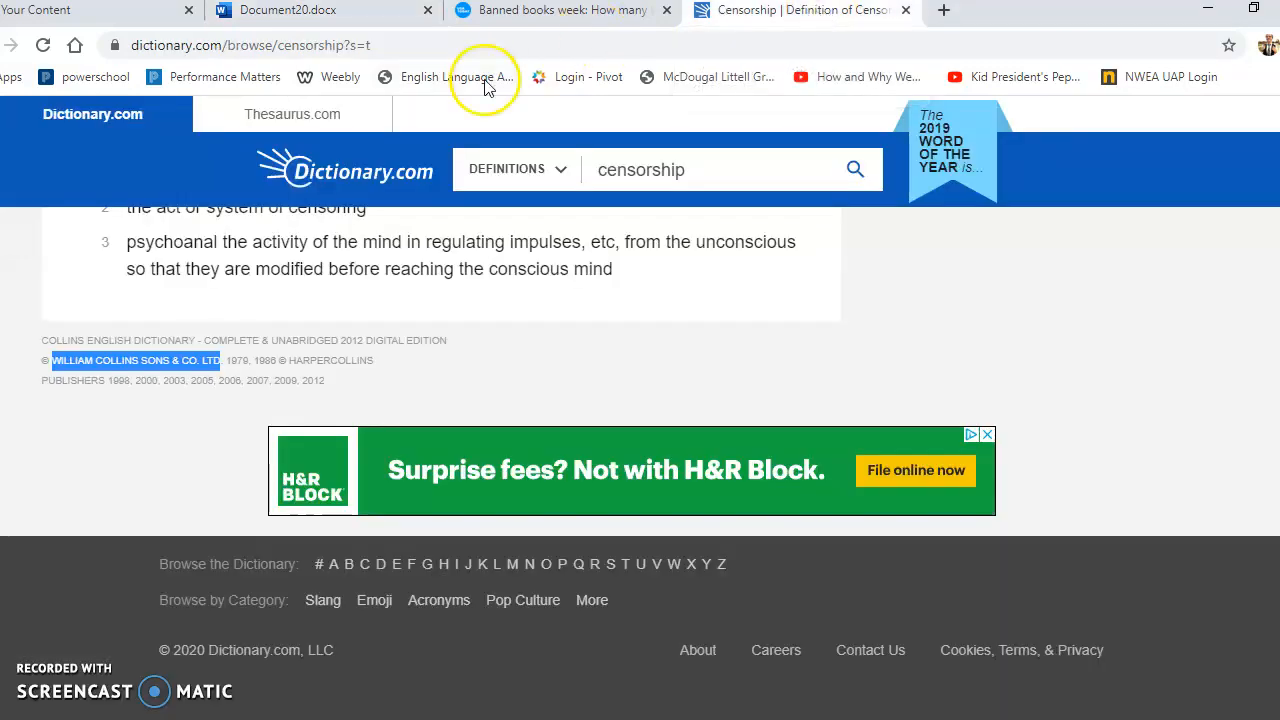
{"action": "left_click", "coordinate": [266, 45]}
{"action": "key", "text": "ctrl+c"}
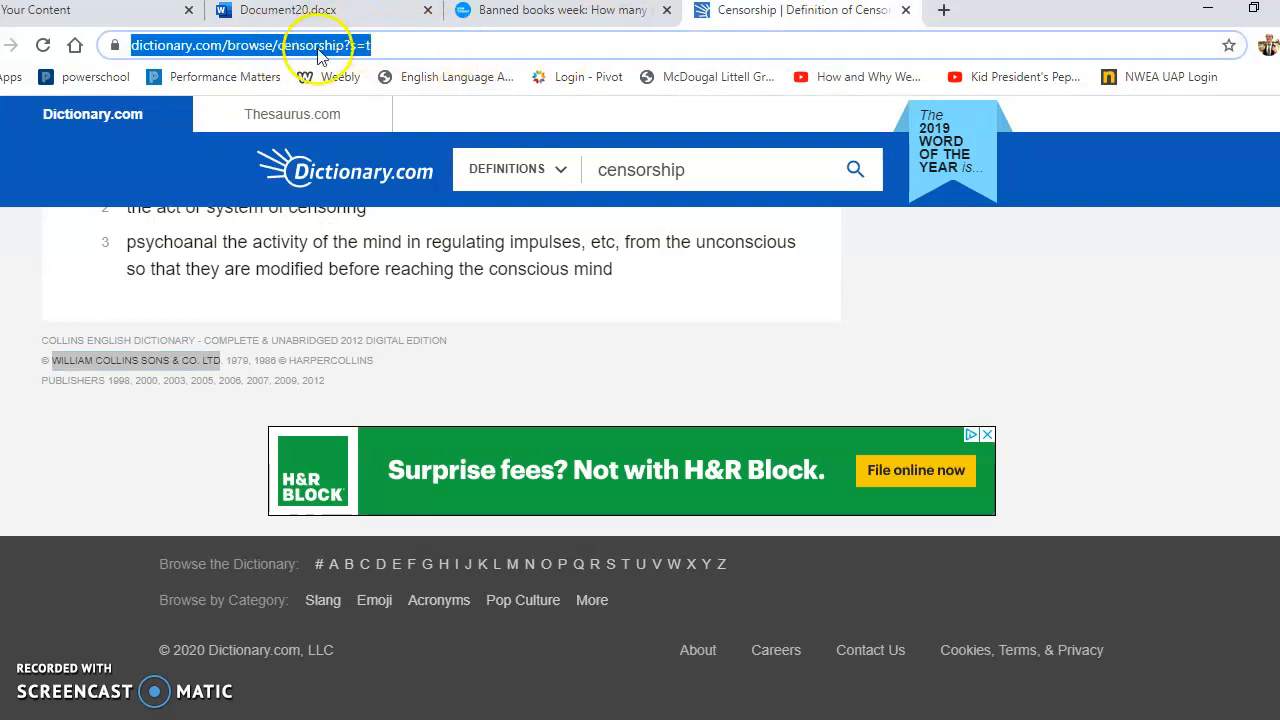
{"action": "left_click", "coordinate": [320, 12]}
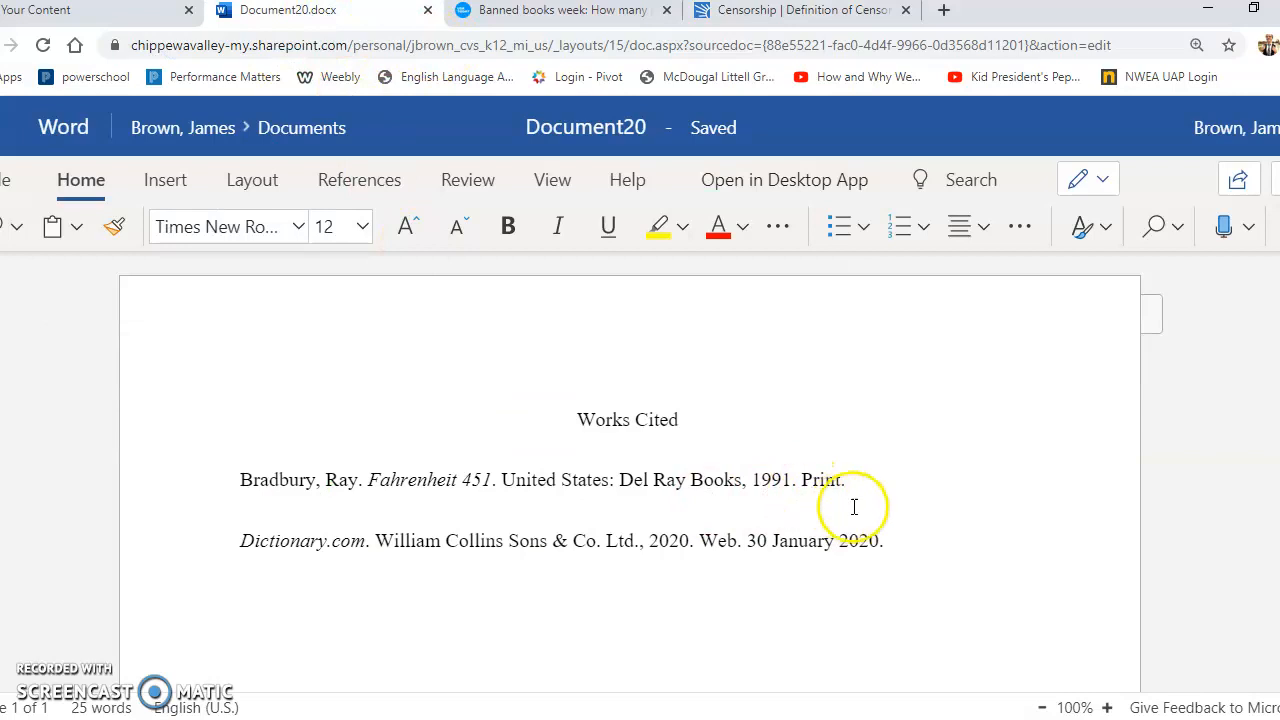
{"action": "key", "text": "ctrl+v"}
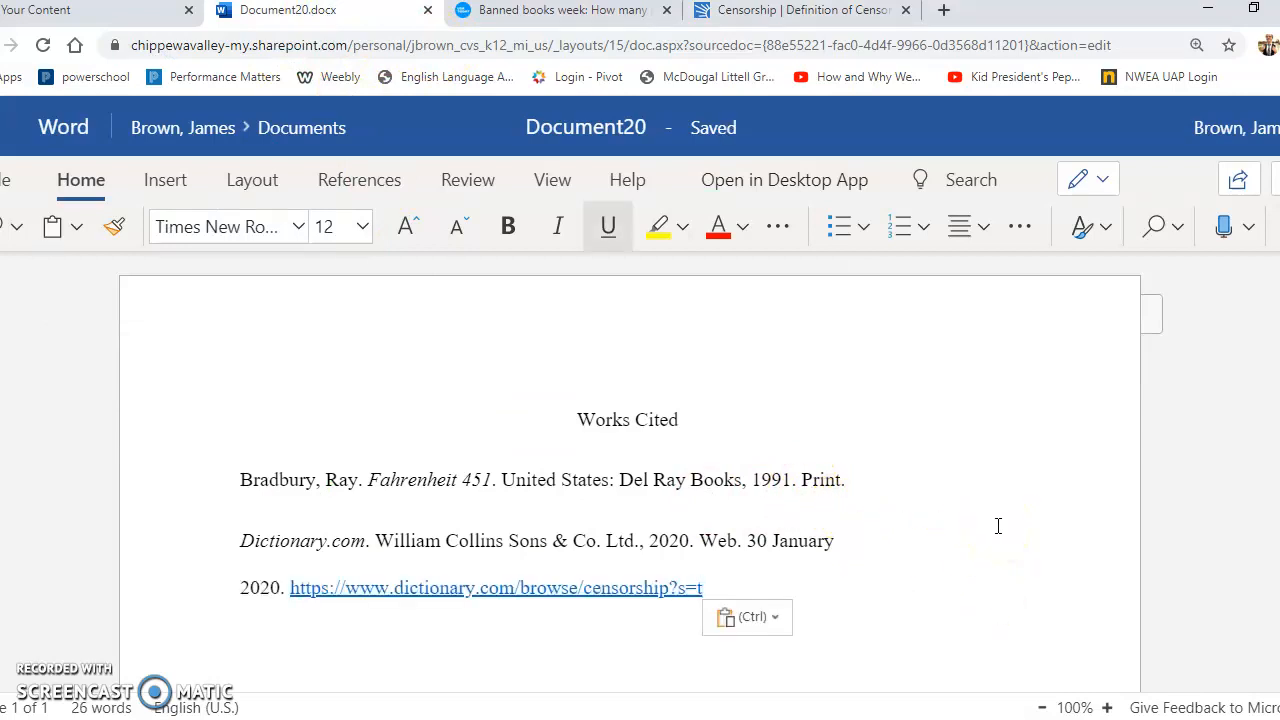
{"action": "key", "text": "Return"}
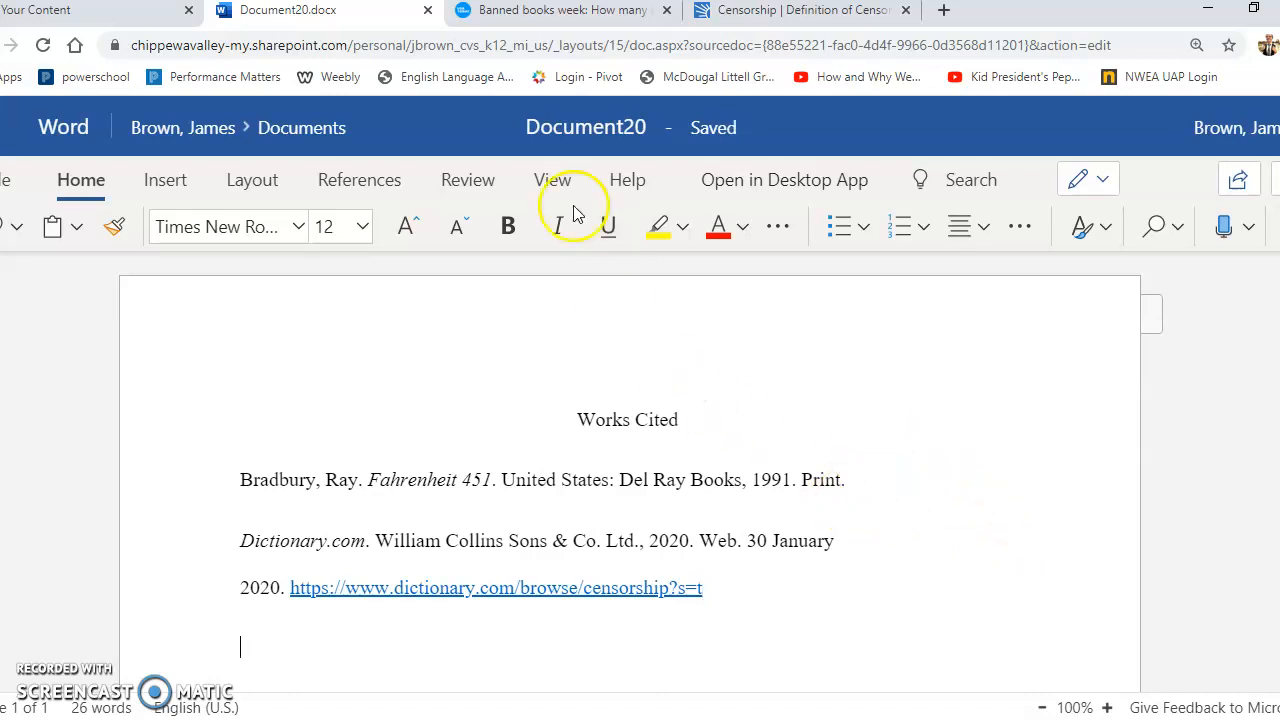
Start the third entry from the USA Today article with the author's inverted name and the quoted title "It's Banned Books Week: Here Are the 11 Most-Challenged Books."
{"action": "left_click", "coordinate": [582, 12]}
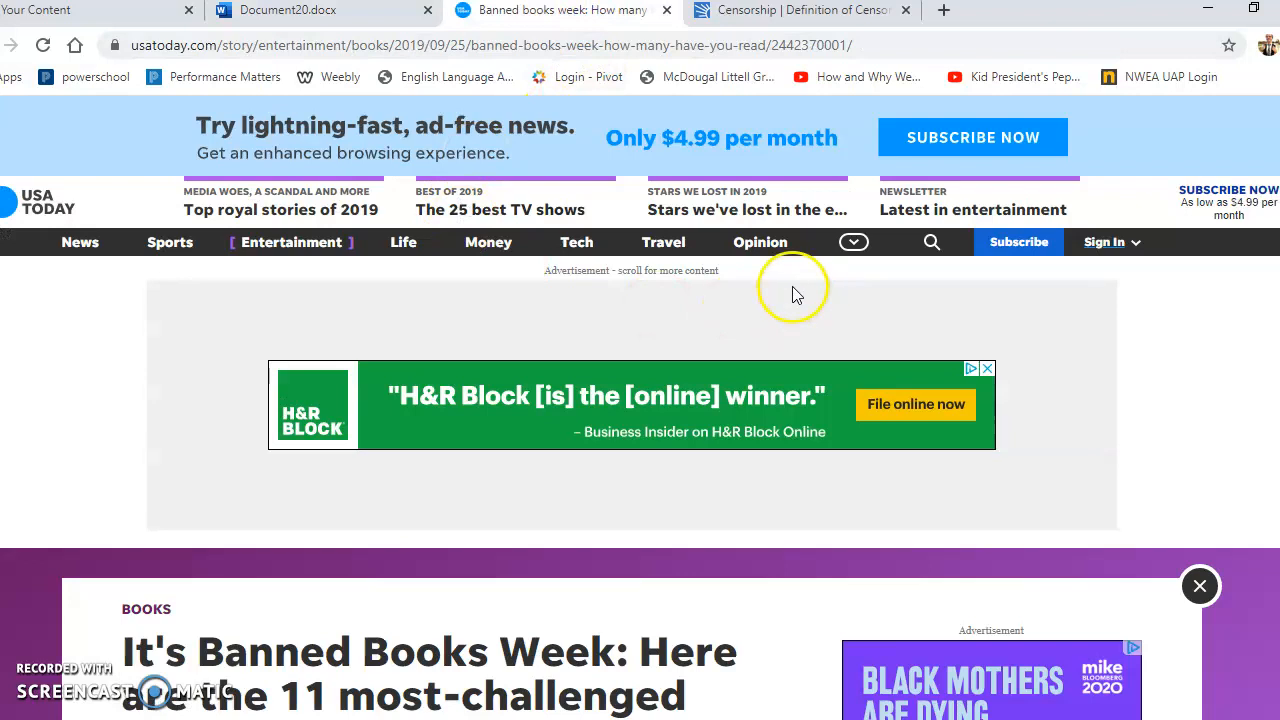
{"action": "scroll", "coordinate": [666, 351], "scroll_direction": "down", "scroll_amount": 4}
{"action": "scroll", "coordinate": [588, 412], "scroll_direction": "up", "scroll_amount": 1}
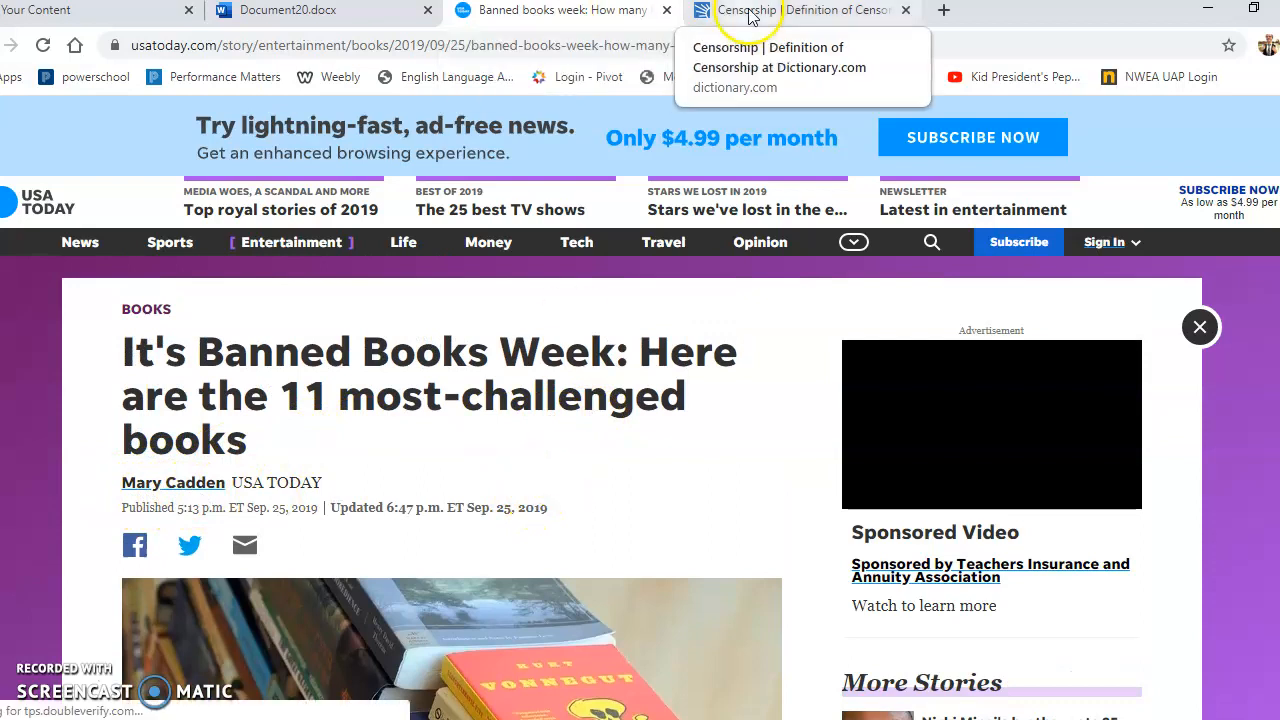
{"action": "left_click", "coordinate": [355, 12]}
{"action": "type", "text": "Cadden, Mary. “"}
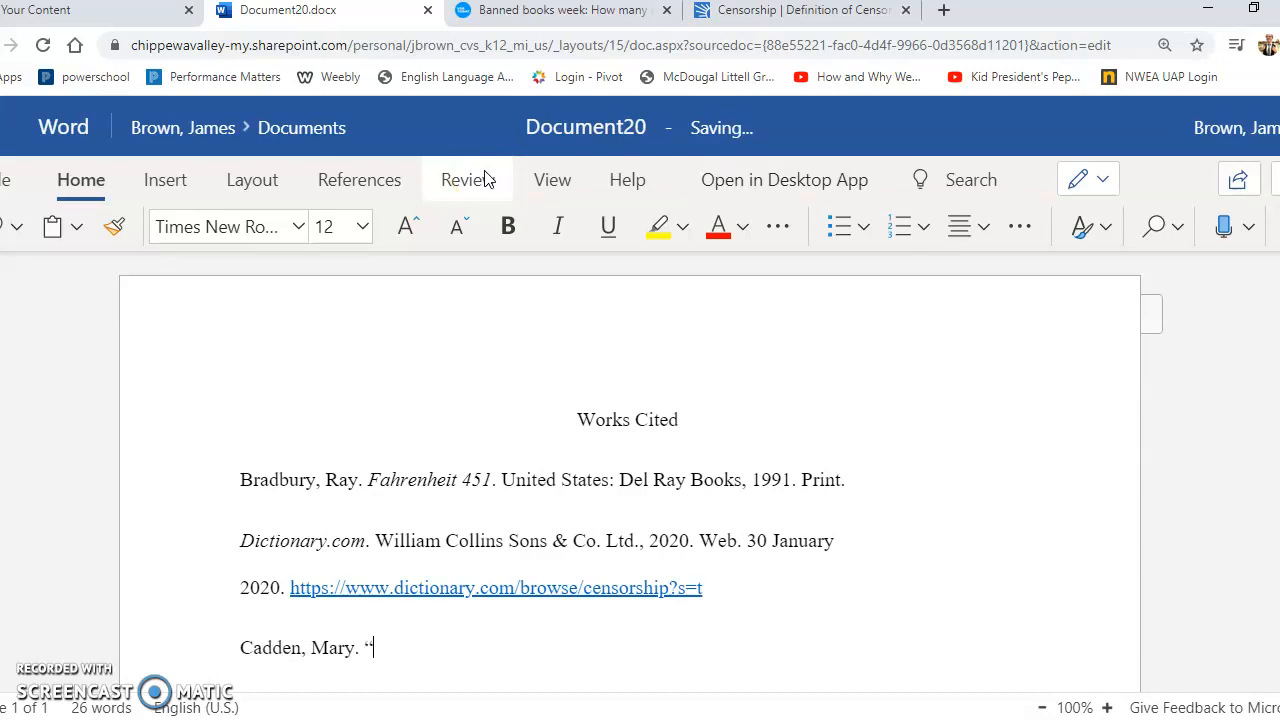
{"action": "left_click", "coordinate": [600, 14]}
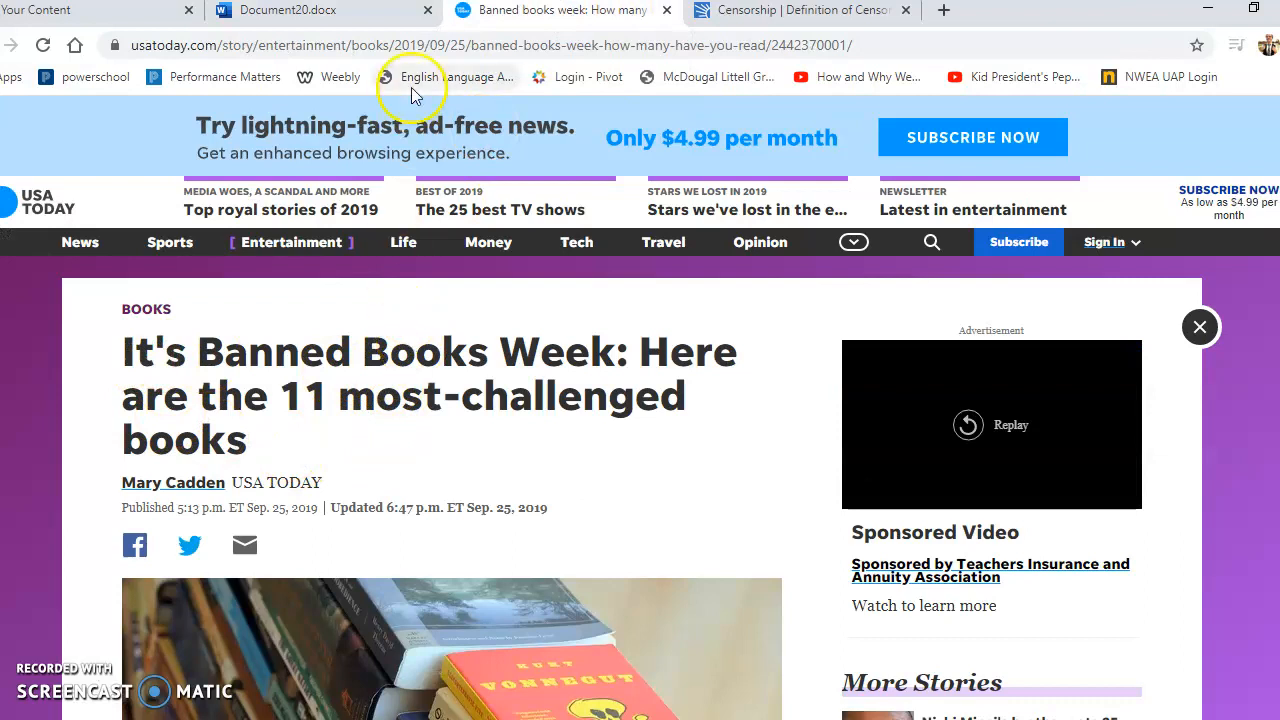
{"action": "left_click", "coordinate": [340, 12]}
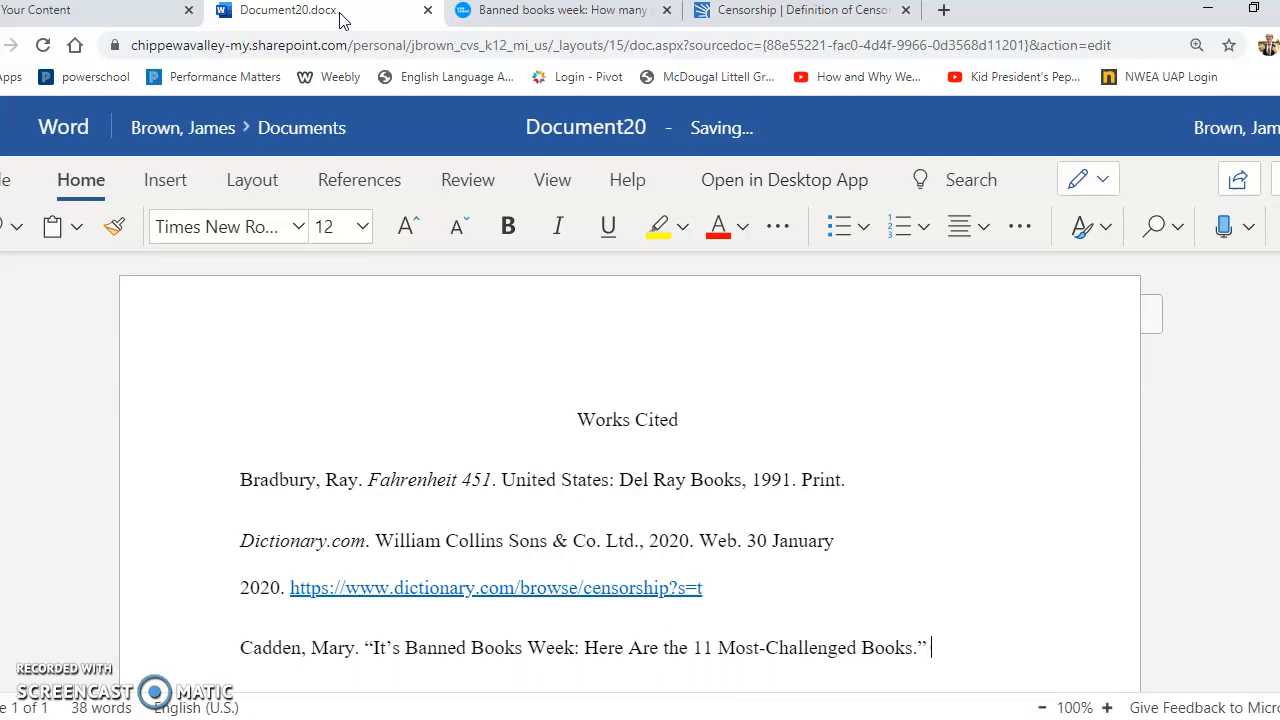
Check the article's site name in its web address and add "usatoday.com." in italics after the article title in Document20
{"action": "left_click", "coordinate": [512, 14]}
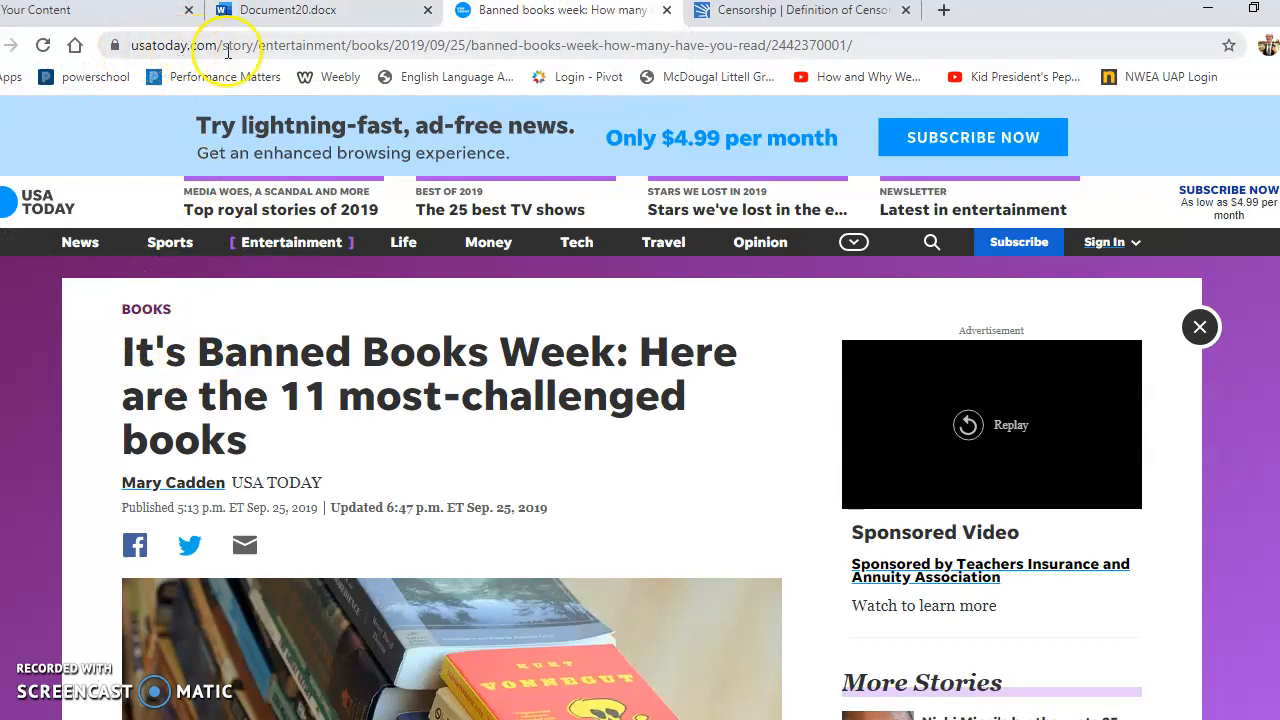
{"action": "left_click", "coordinate": [300, 12]}
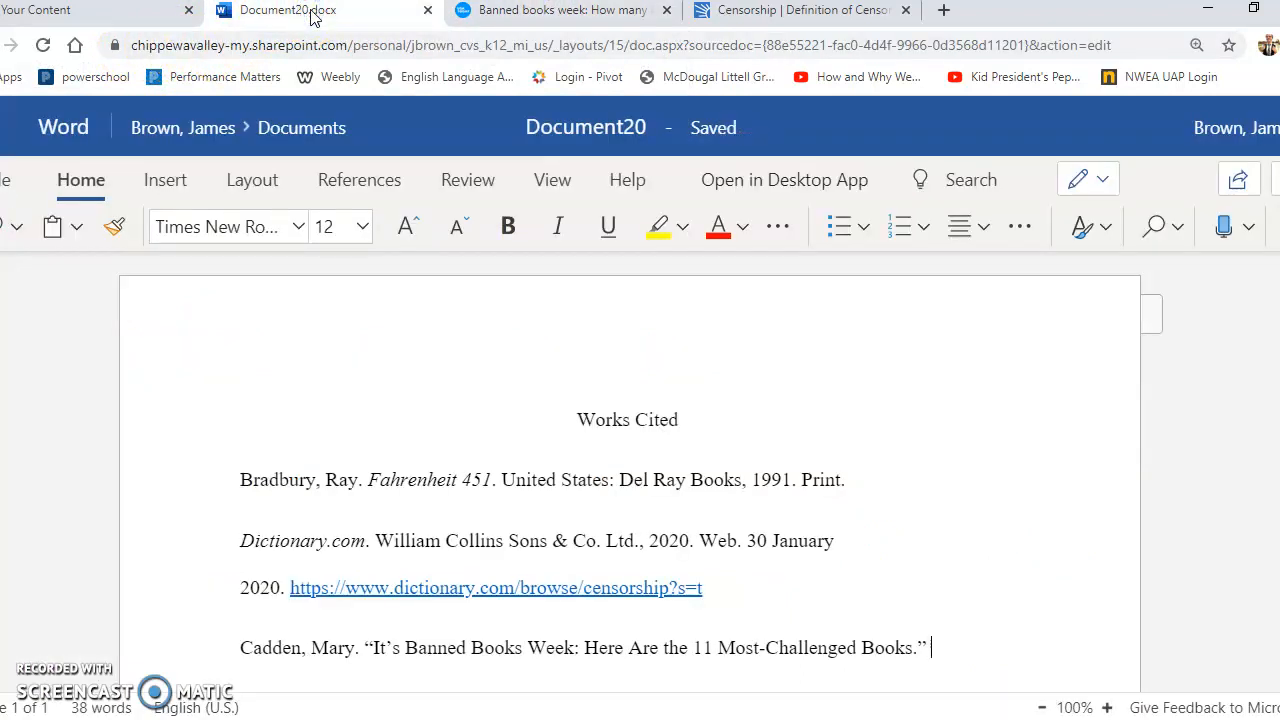
{"action": "key", "text": "ctrl+i"}
{"action": "type", "text": "usatoday."}
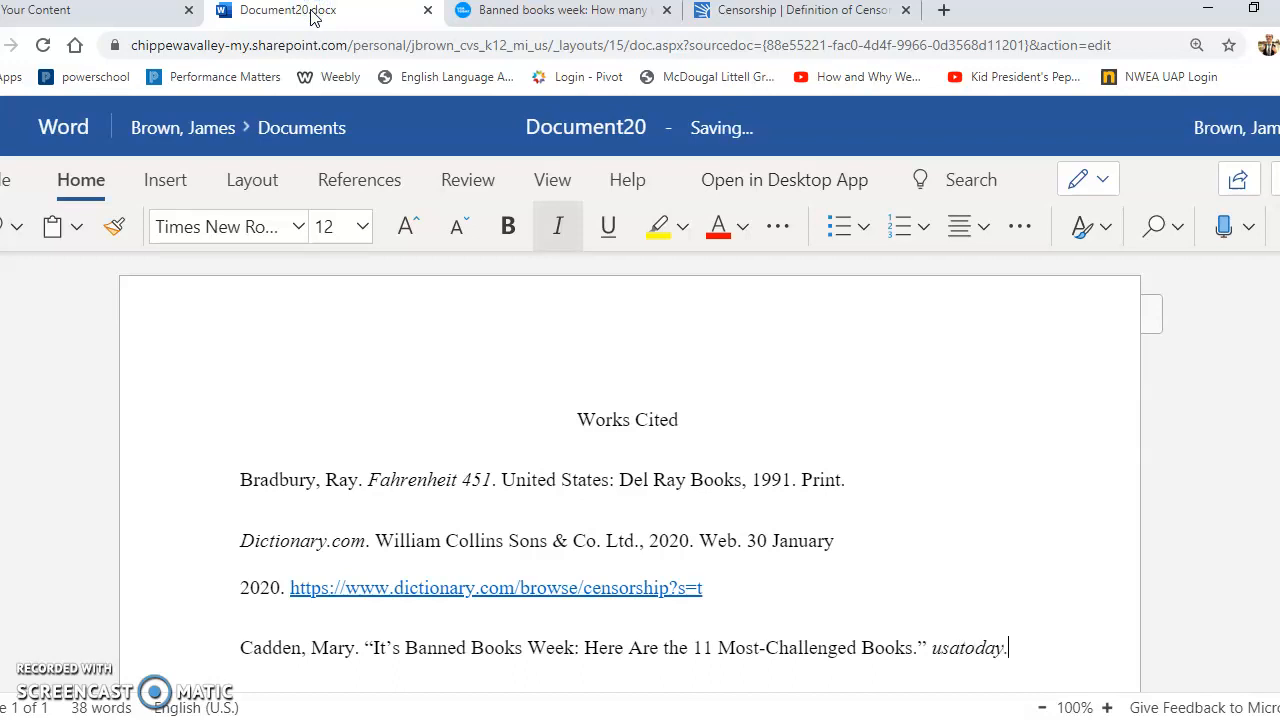
{"action": "type", "text": "com."}
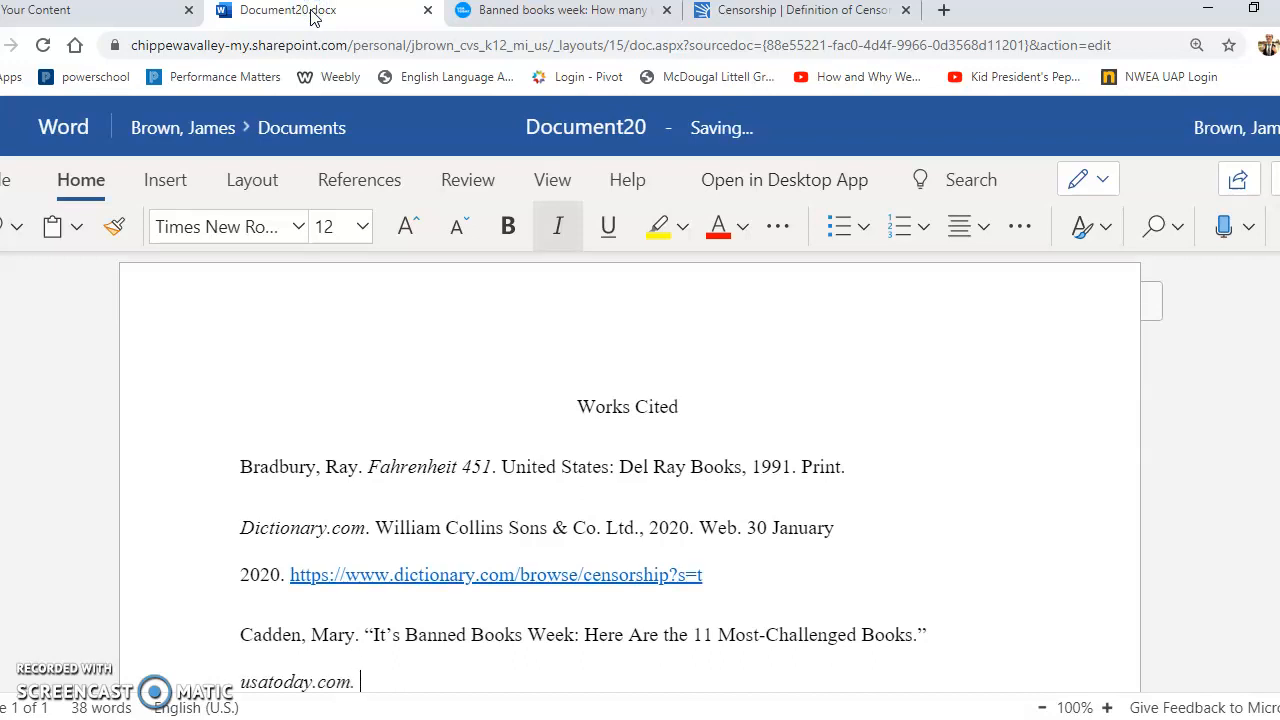
{"action": "key", "text": "ctrl+i"}
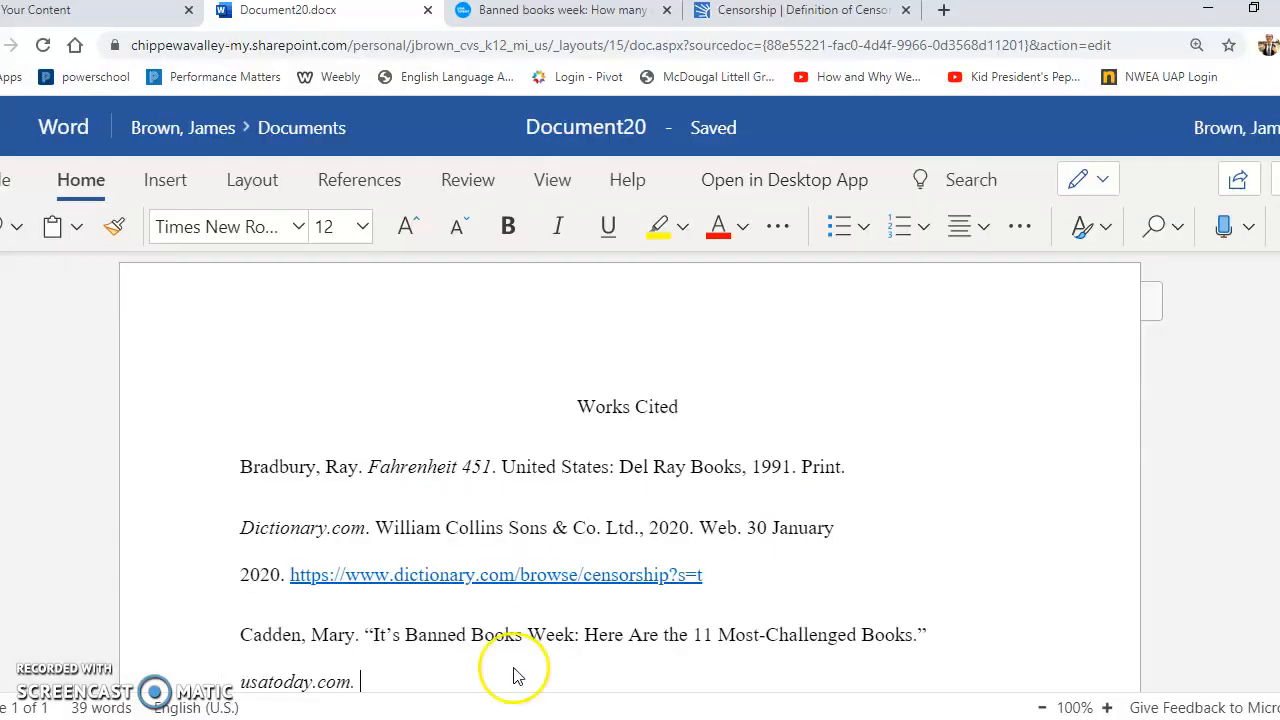
Using the guide's format and the article's publication date, add "USA Today, 25 September 2019. Web. 31 January 2020." to the third entry
{"action": "type", "text": "USA To"}
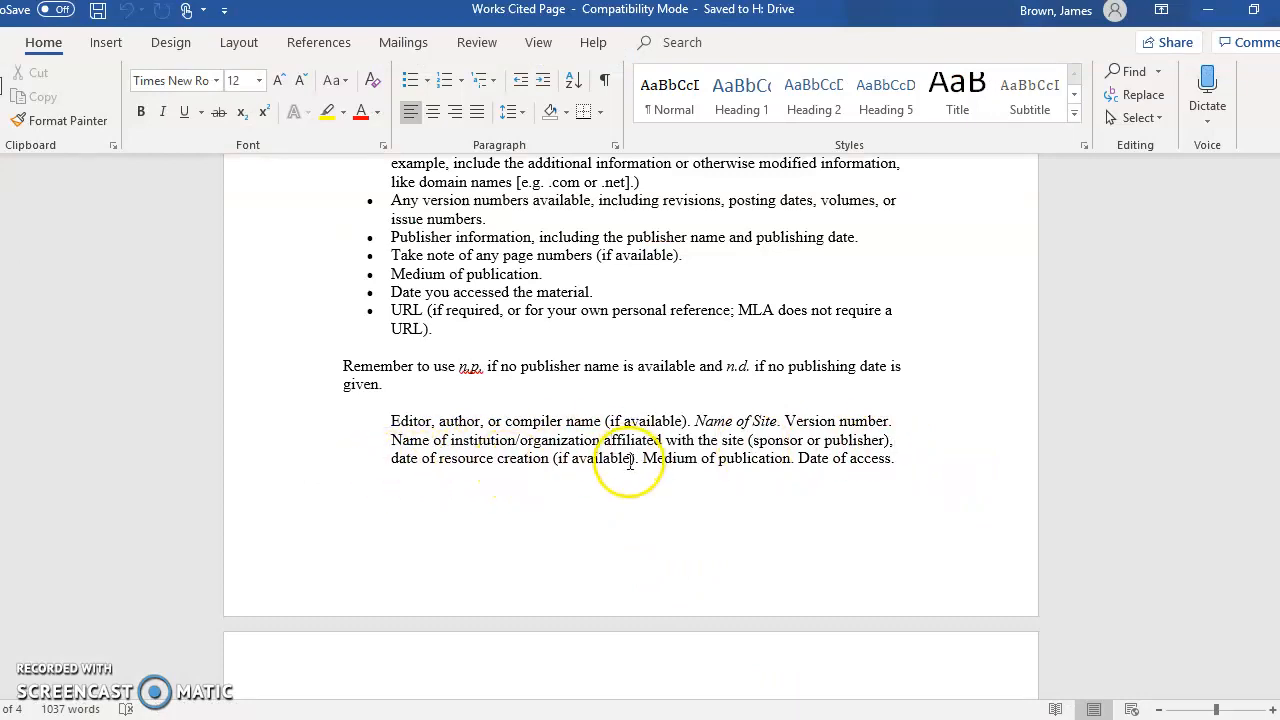
{"action": "left_click", "coordinate": [703, 718]}
{"action": "type", "text": ","}
{"action": "left_click", "coordinate": [578, 14]}
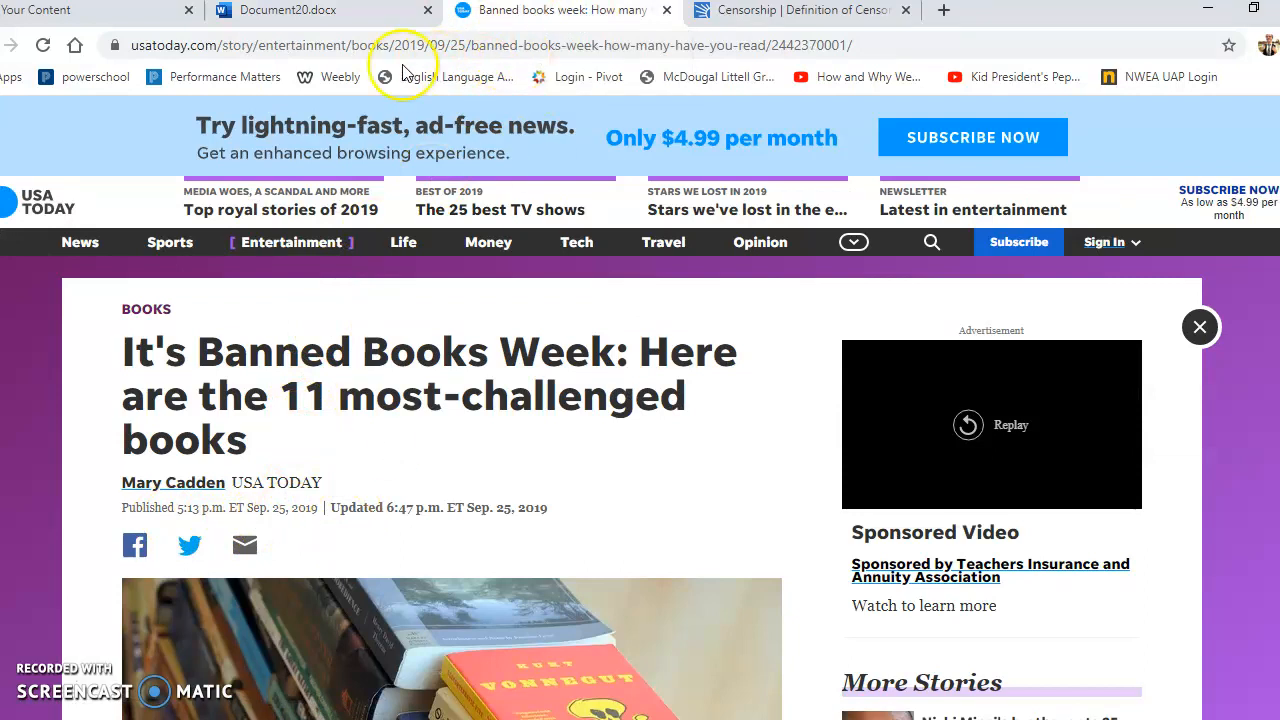
{"action": "left_click", "coordinate": [348, 18]}
{"action": "type", "text": "25"}
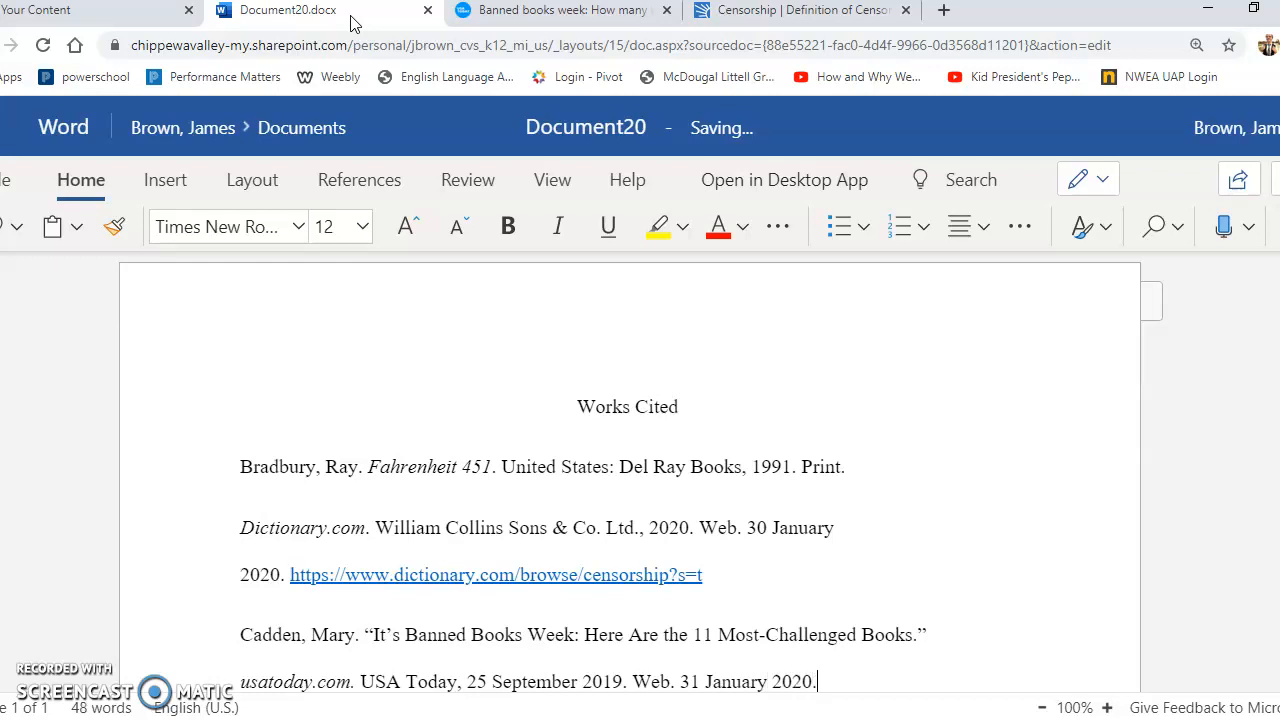
Copy the USA Today article's URL to the end of the third entry and start a new line
{"action": "left_click", "coordinate": [475, 12]}
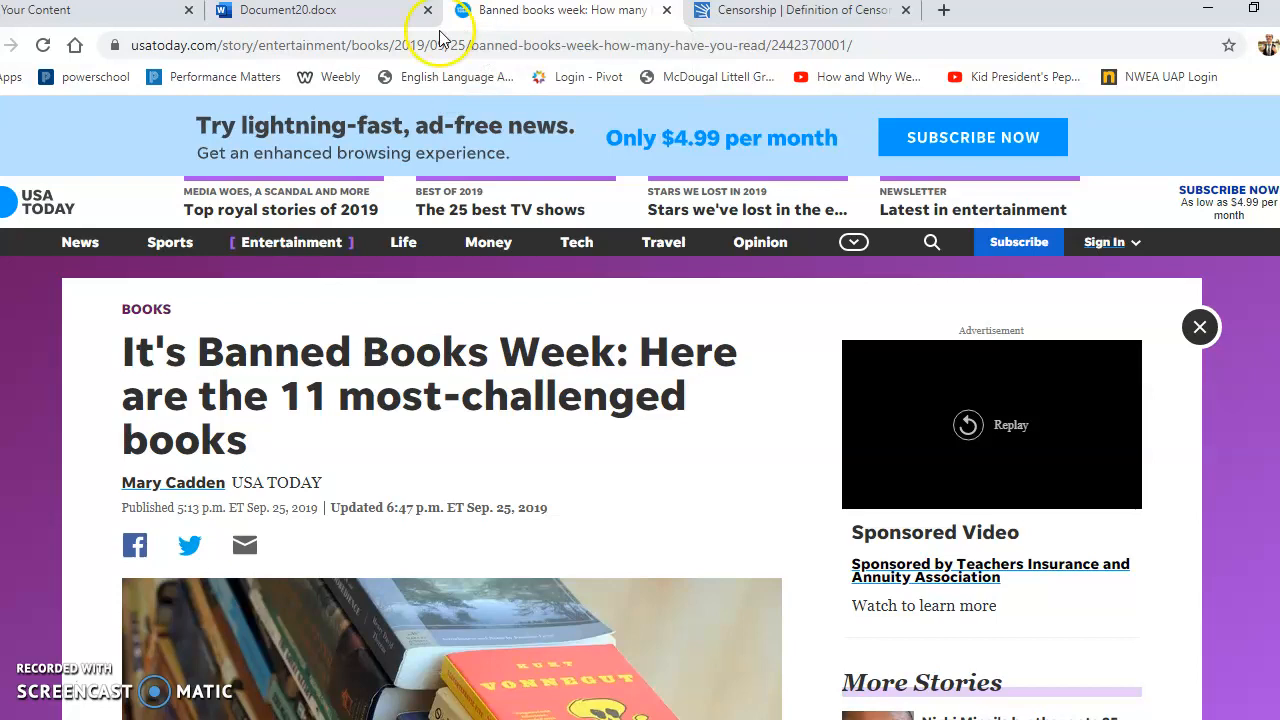
{"action": "left_click", "coordinate": [400, 42]}
{"action": "key", "text": "ctrl+c"}
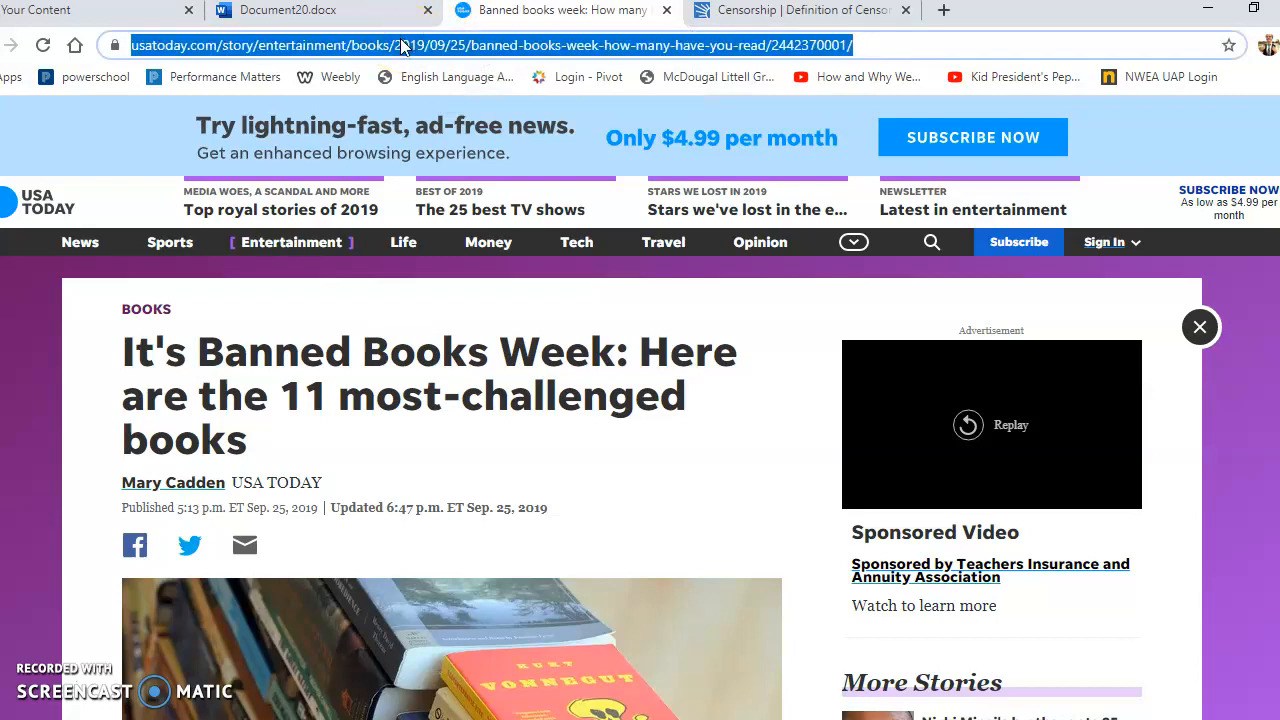
{"action": "left_click", "coordinate": [330, 10]}
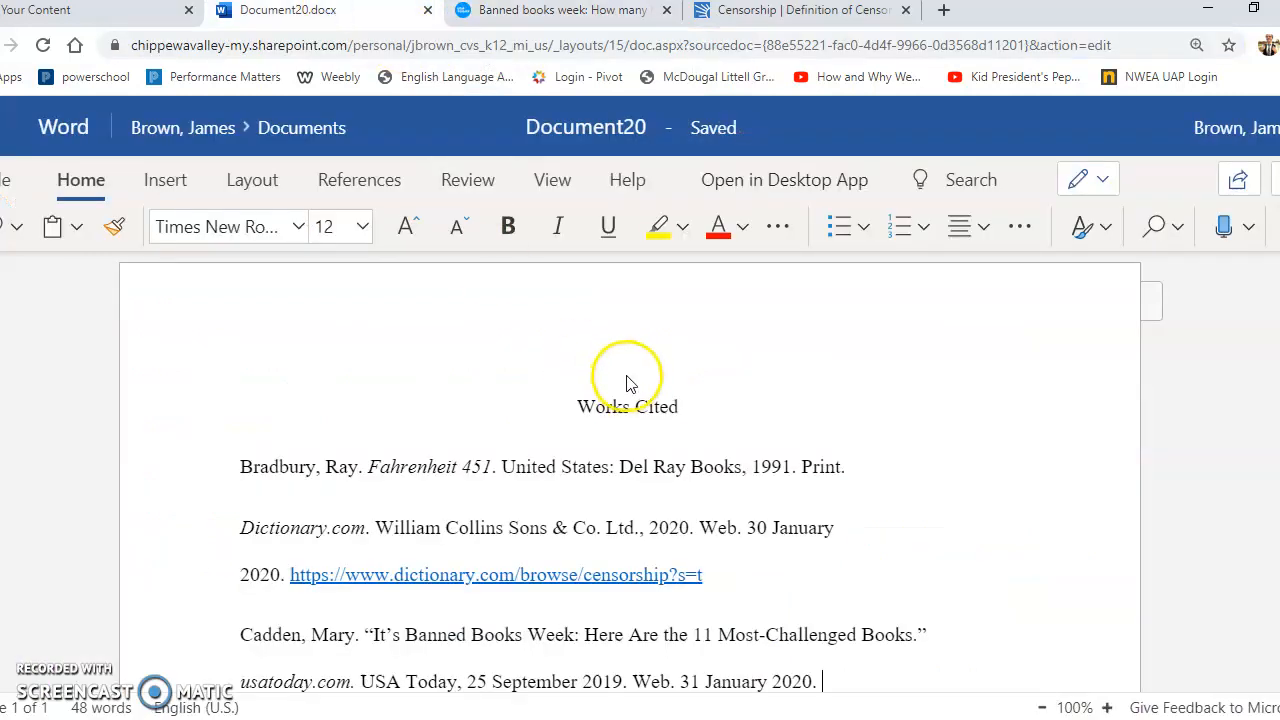
{"action": "key", "text": "ctrl+v"}
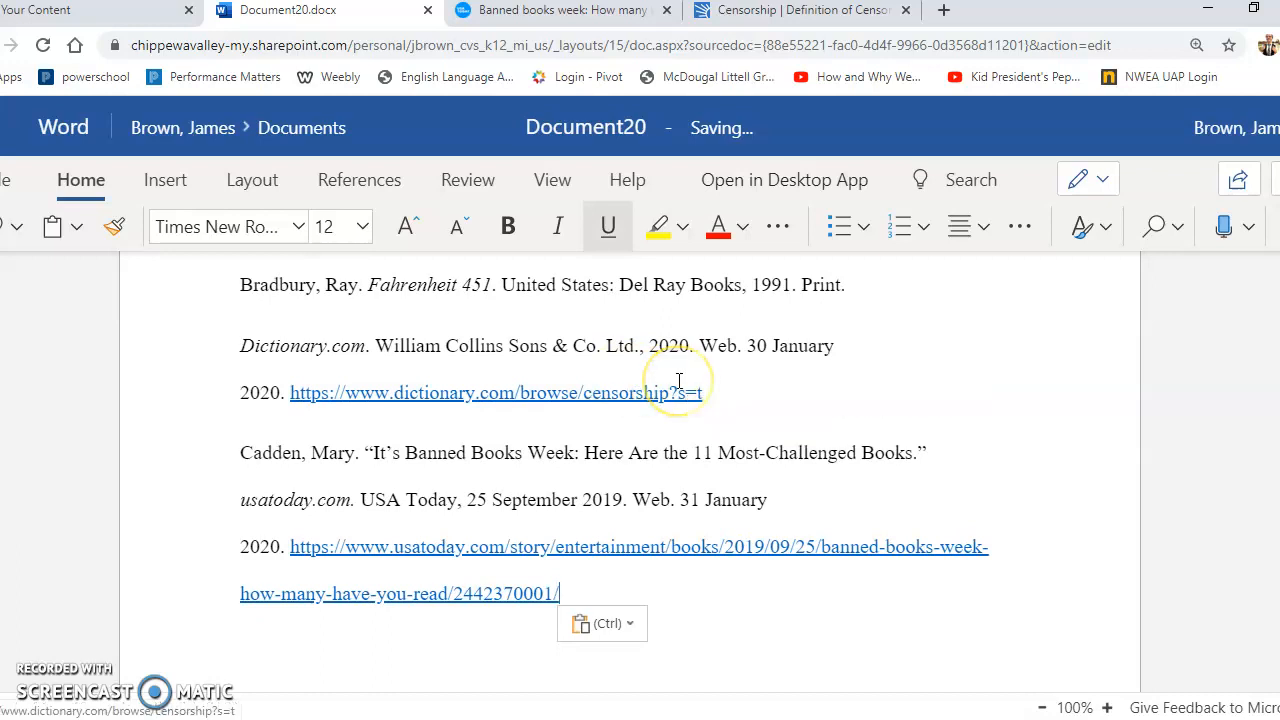
{"action": "key", "text": "Return"}
Move the USA Today entry between the Fahrenheit 451 and Dictionary.com entries and remove the extra blank line
{"action": "scroll", "coordinate": [586, 508], "scroll_direction": "up", "scroll_amount": 2}
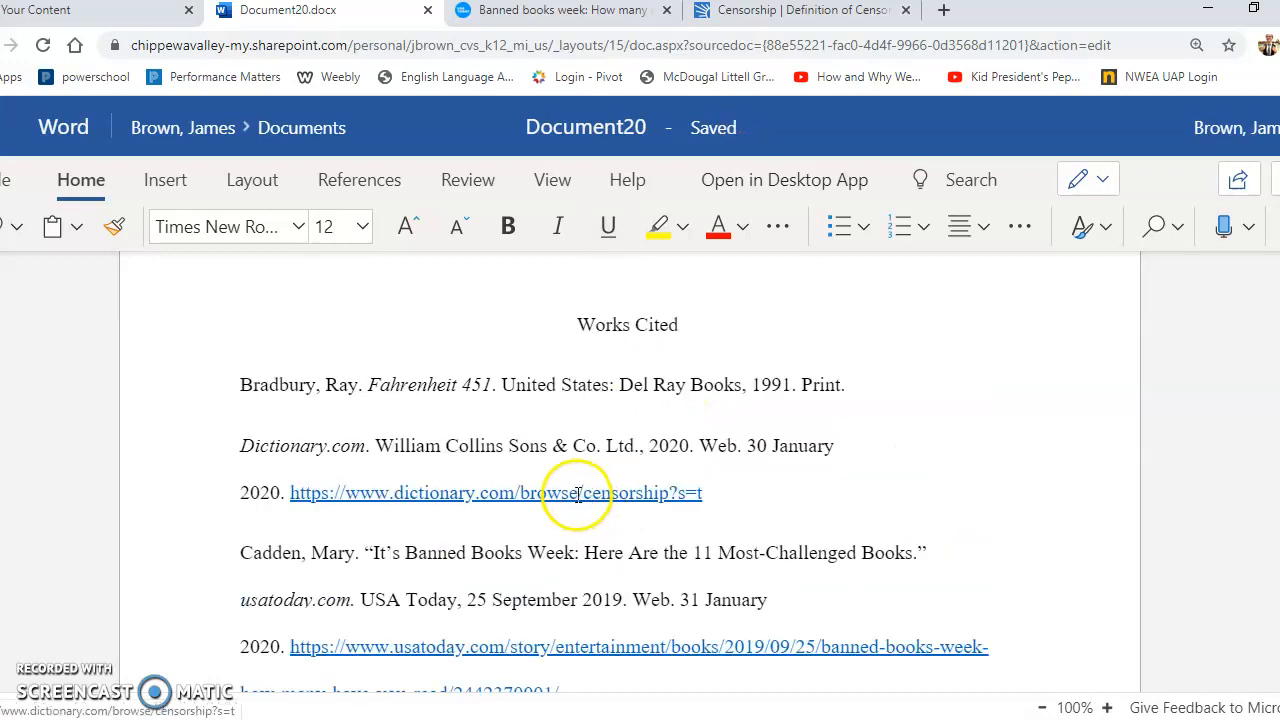
{"action": "scroll", "coordinate": [578, 494], "scroll_direction": "down", "scroll_amount": 2}
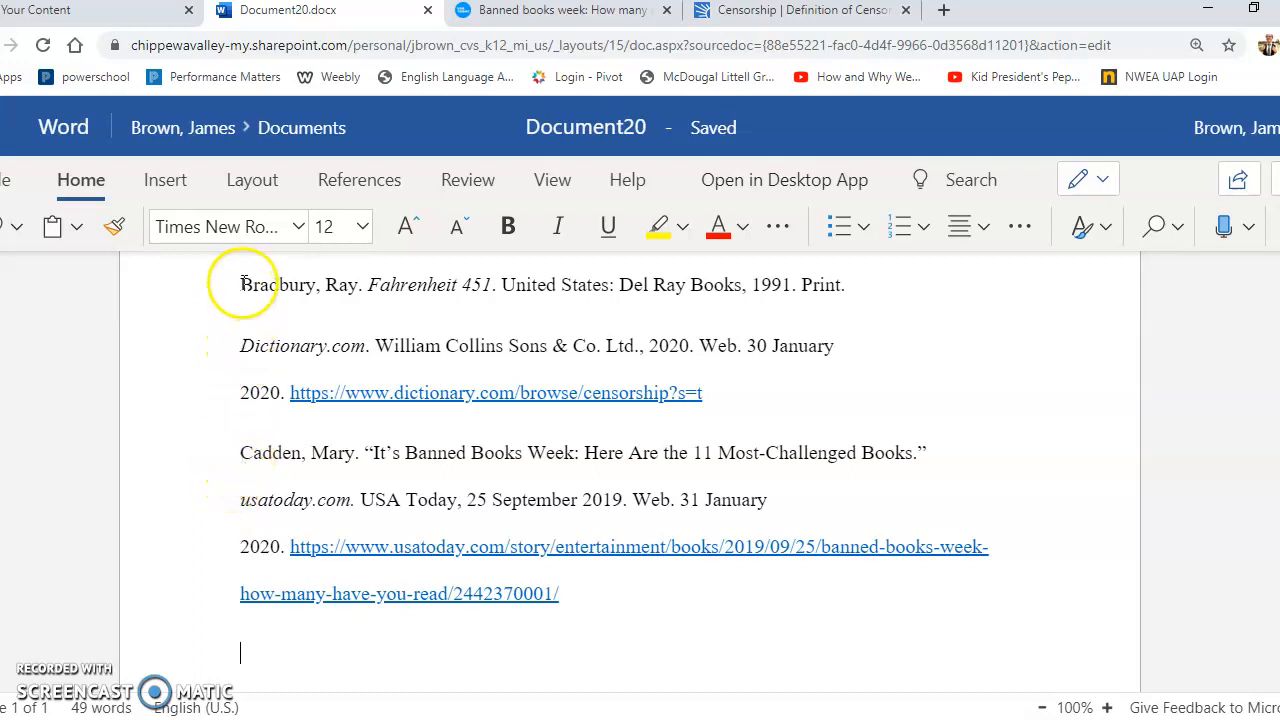
{"action": "left_click_drag", "start_coordinate": [240, 455], "coordinate": [631, 587]}
{"action": "key", "text": "ctrl+c"}
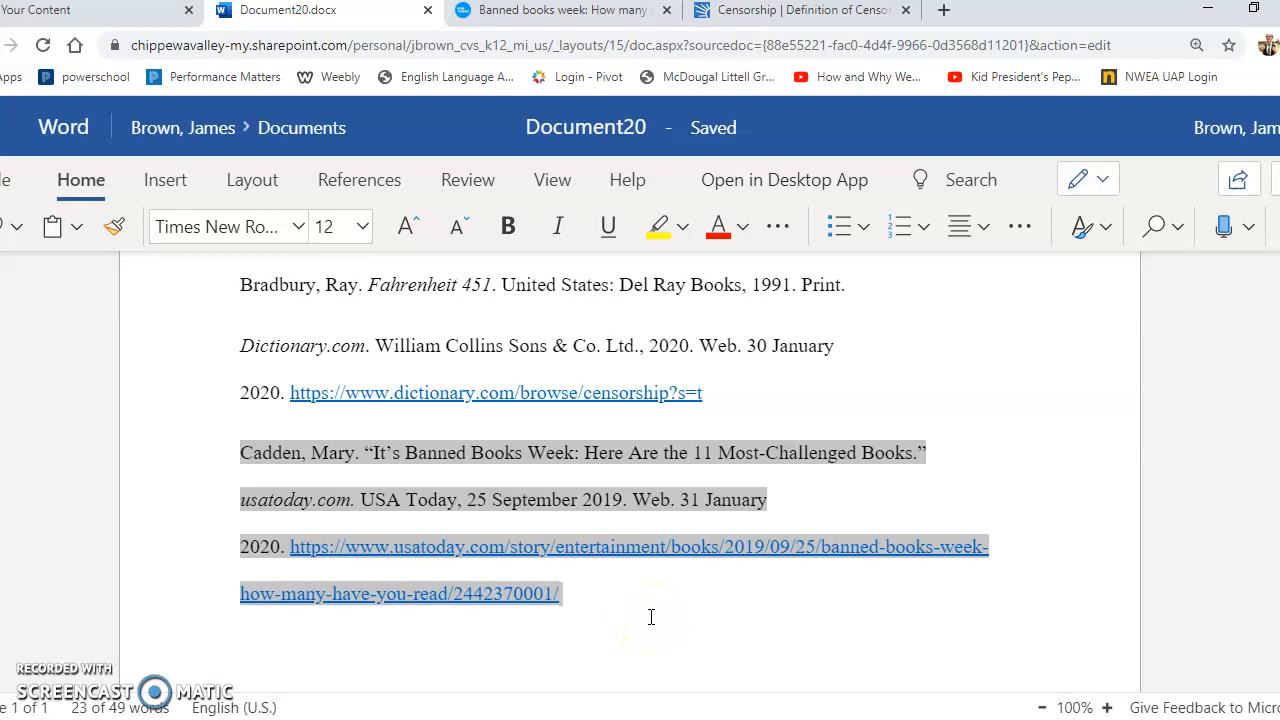
{"action": "key", "text": "BackSpace"}
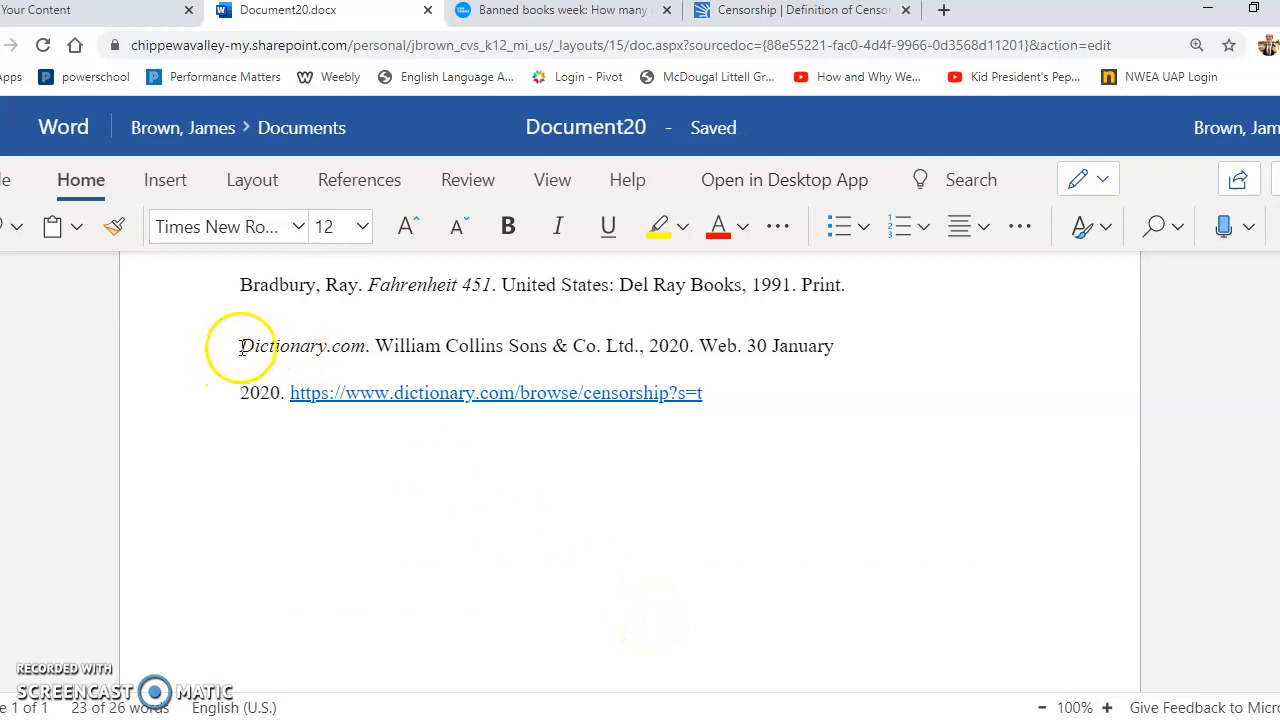
{"action": "left_click", "coordinate": [241, 347]}
{"action": "key", "text": "Return"}
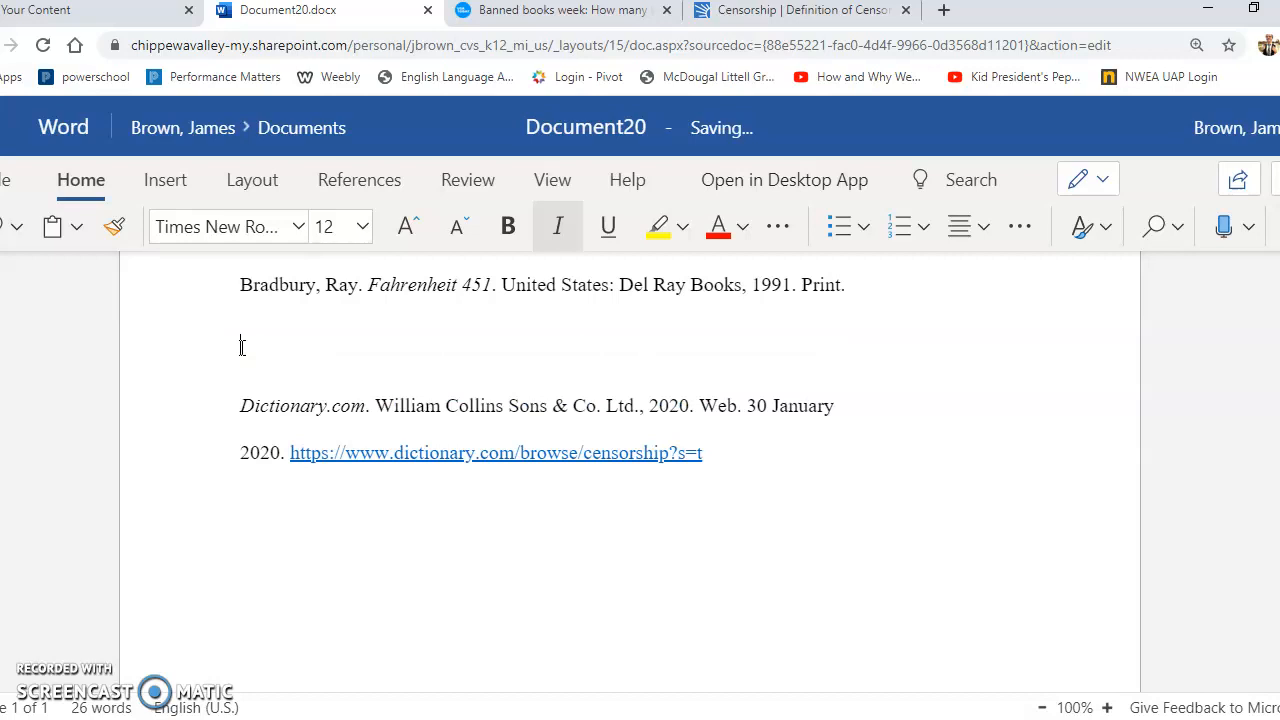
{"action": "key", "text": "ctrl+v"}
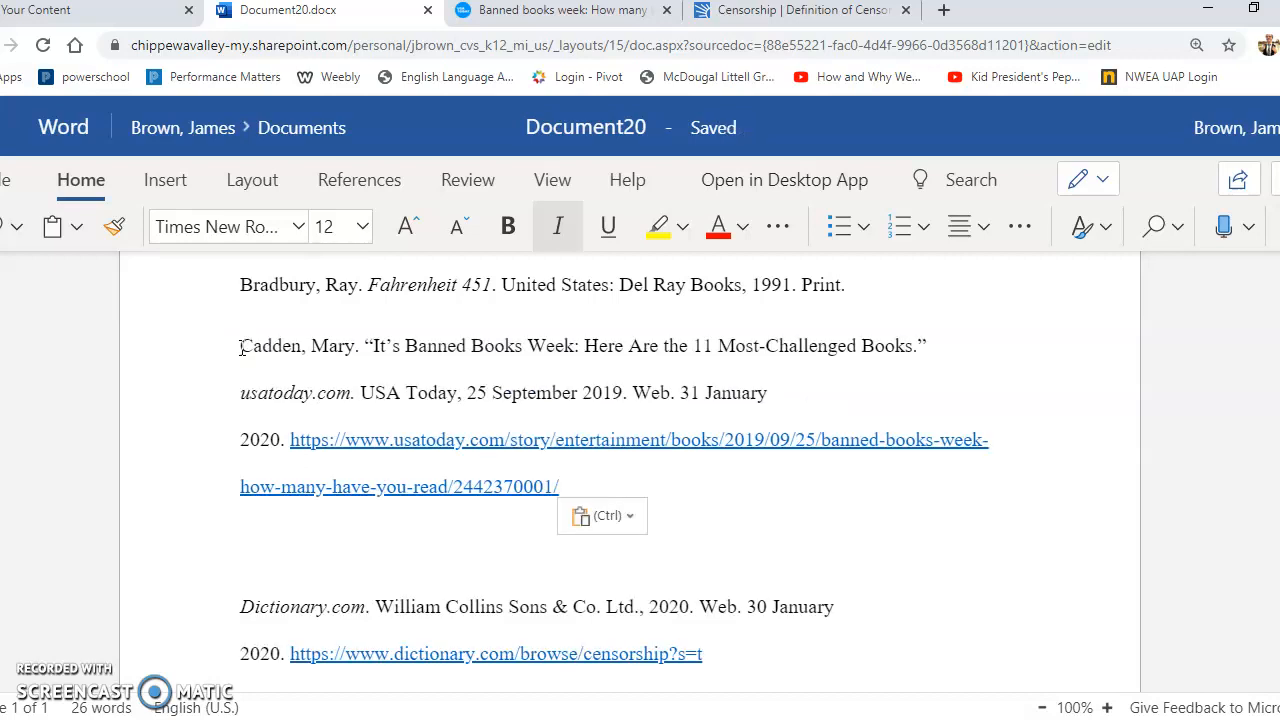
{"action": "key", "text": "BackSpace"}
{"action": "scroll", "coordinate": [297, 411], "scroll_direction": "up", "scroll_amount": 1}
{"action": "scroll", "coordinate": [294, 409], "scroll_direction": "down", "scroll_amount": 1}
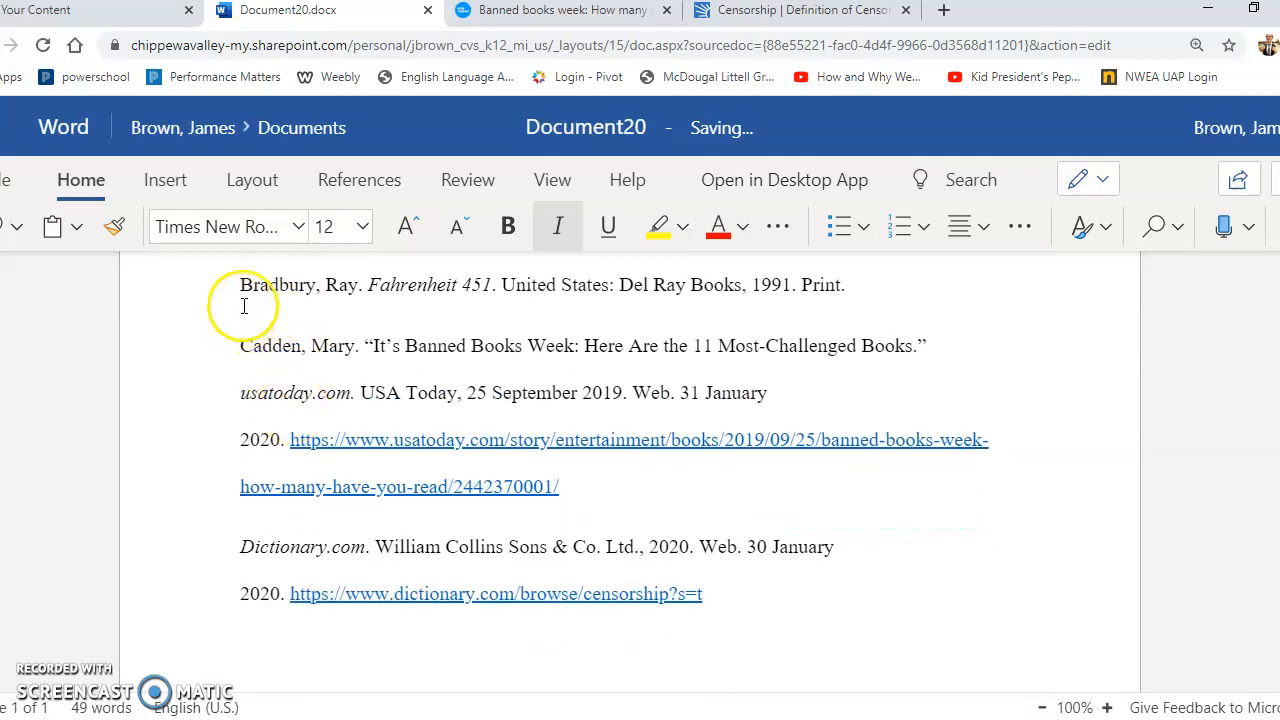
Check the first words of the reordered entries for alphabetical order
{"action": "left_click_drag", "start_coordinate": [236, 287], "coordinate": [305, 380]}
{"action": "left_click_drag", "start_coordinate": [235, 585], "coordinate": [309, 581]}
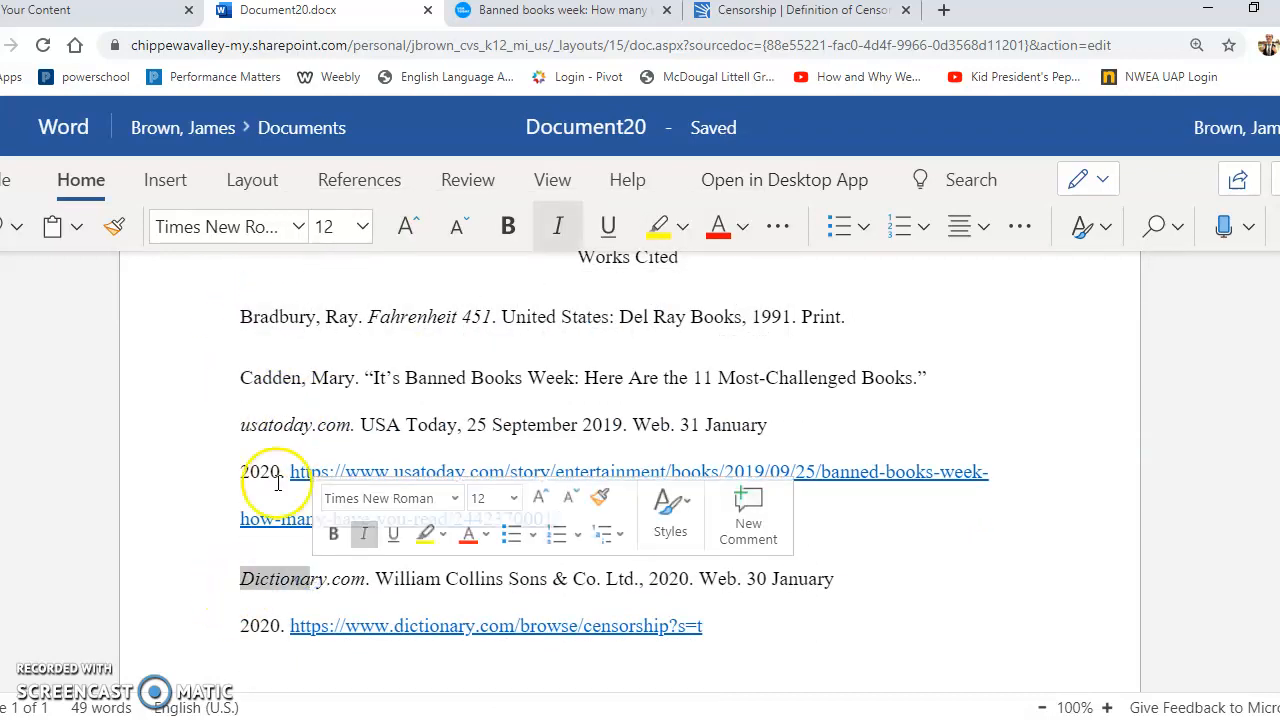
{"action": "left_click", "coordinate": [240, 374]}
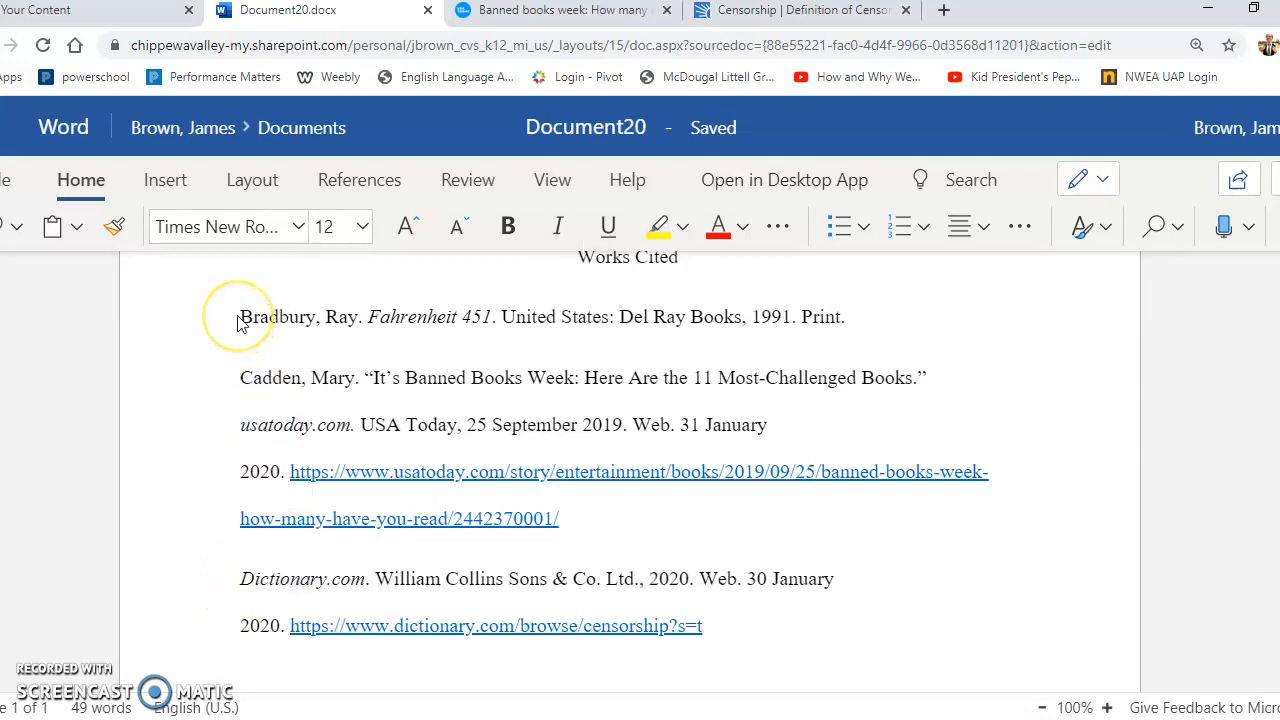
Apply a hanging special indent to all three citations below the Works Cited title
{"action": "left_click_drag", "start_coordinate": [238, 323], "coordinate": [786, 645]}
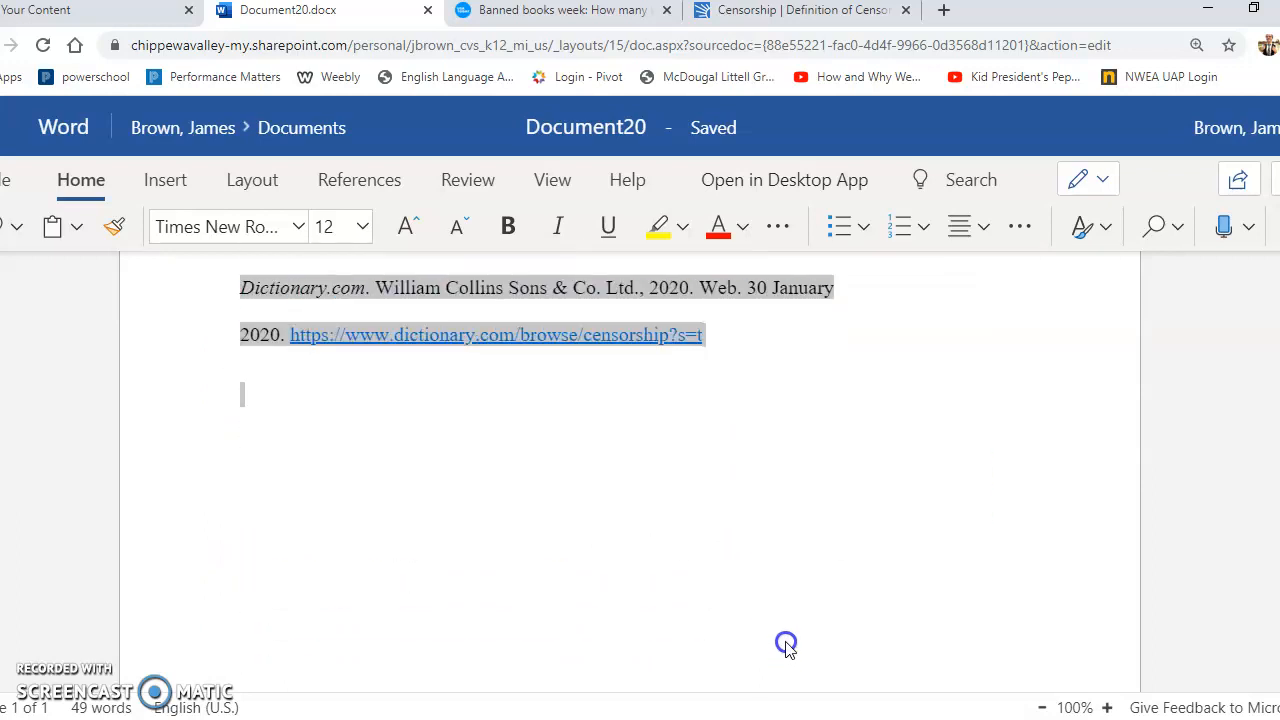
{"action": "scroll", "coordinate": [857, 480], "scroll_direction": "up", "scroll_amount": 3}
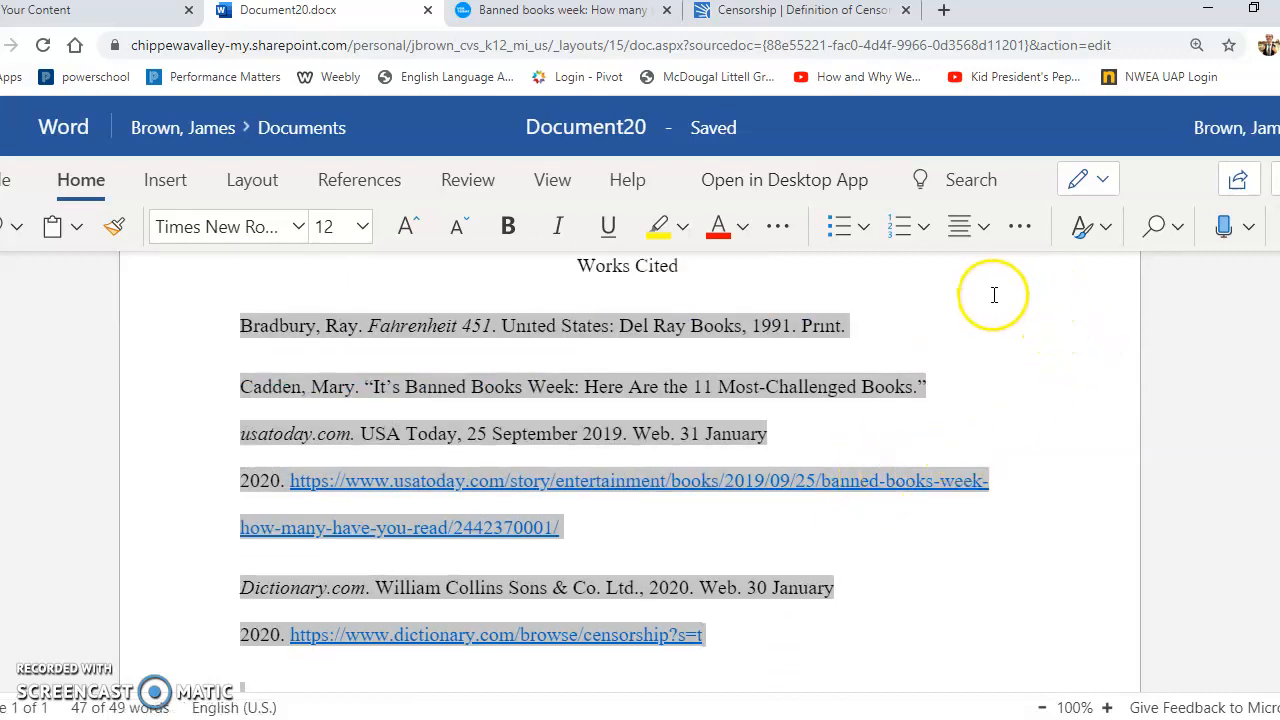
{"action": "left_click", "coordinate": [1036, 230]}
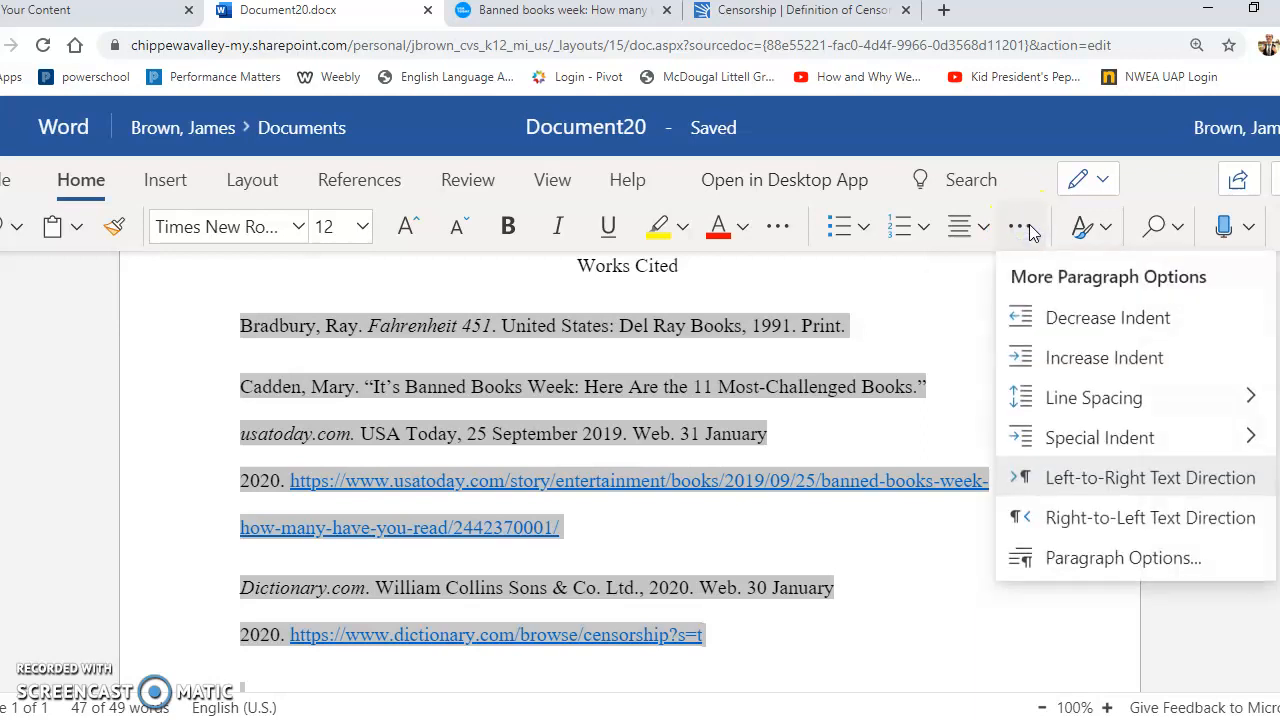
{"action": "left_click", "coordinate": [1086, 438]}
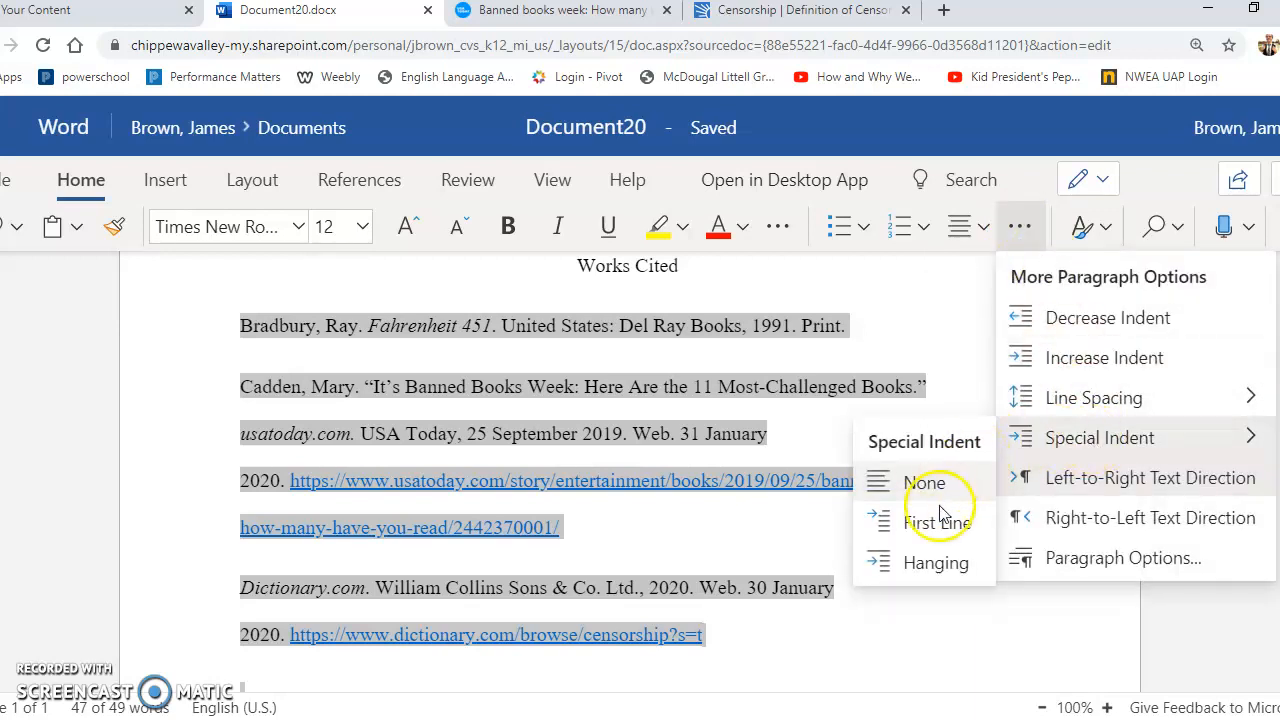
{"action": "left_click", "coordinate": [934, 564]}
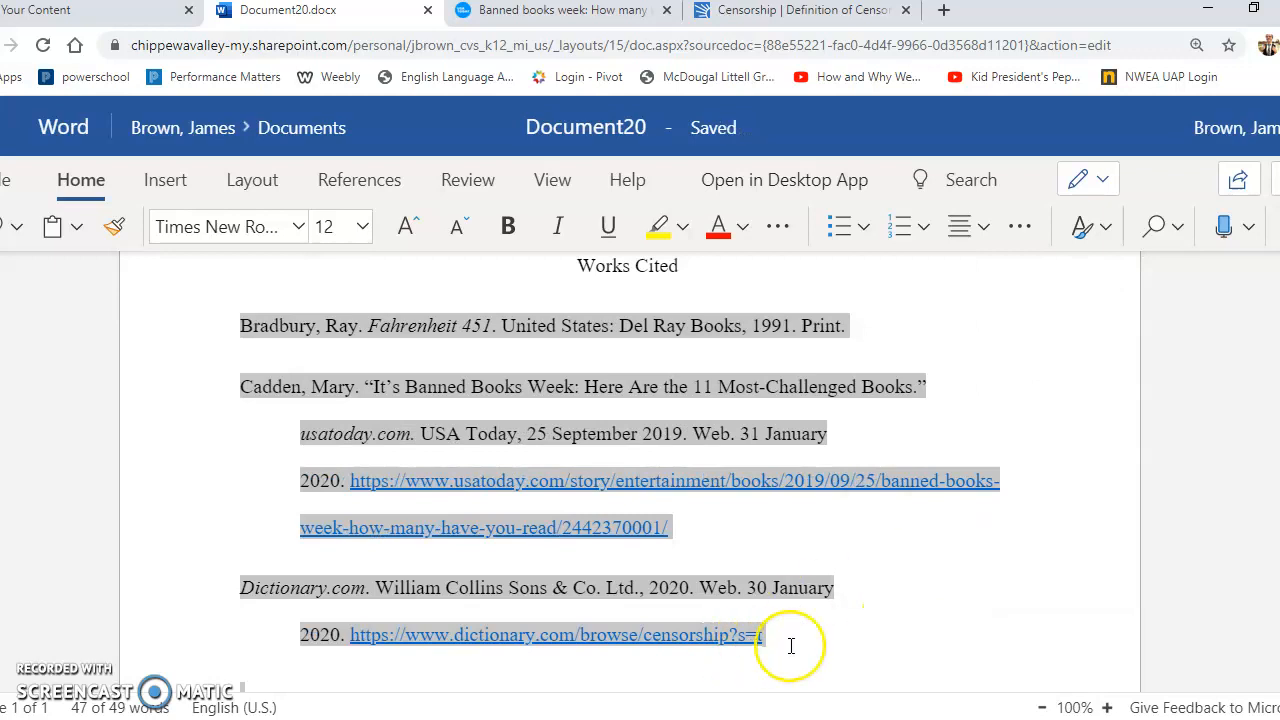
{"action": "left_click", "coordinate": [882, 630]}
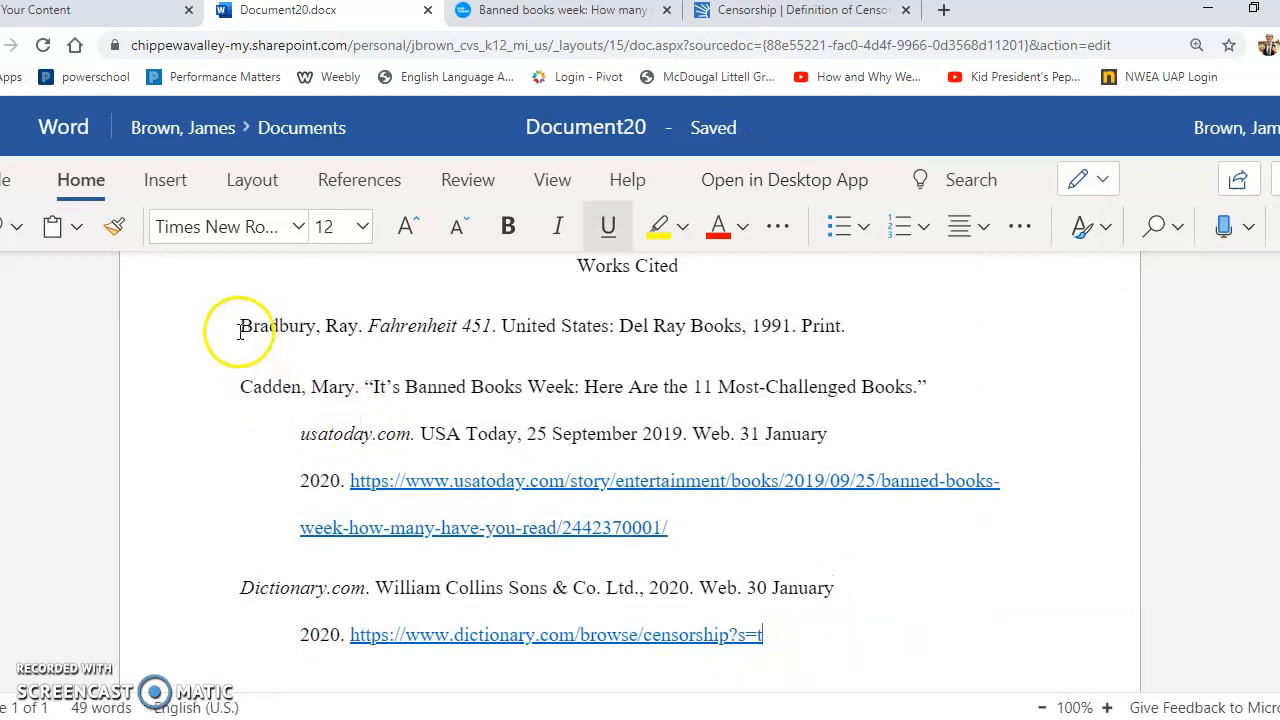
Review the first word of each indented citation to verify the alphabetical order of the Works Cited list
{"action": "double_click", "coordinate": [281, 330]}
{"action": "double_click", "coordinate": [245, 441]}
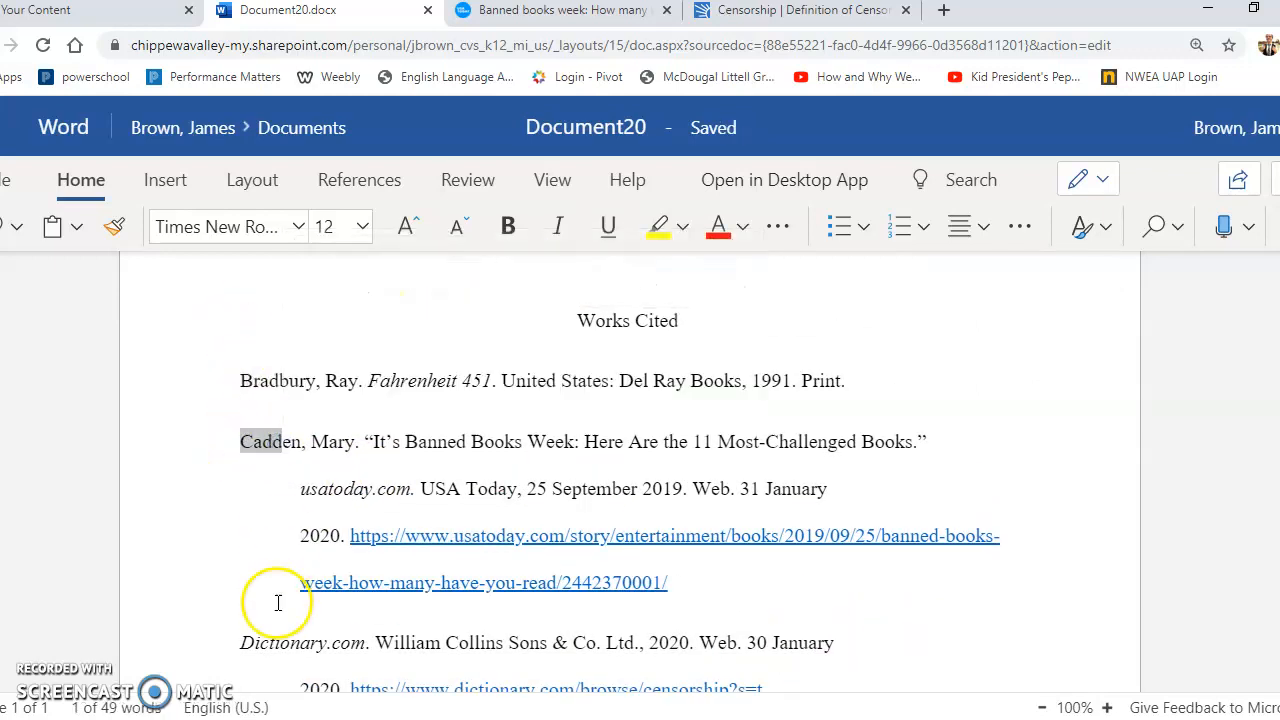
{"action": "left_click_drag", "start_coordinate": [251, 661], "coordinate": [291, 660]}
{"action": "left_click", "coordinate": [261, 429]}
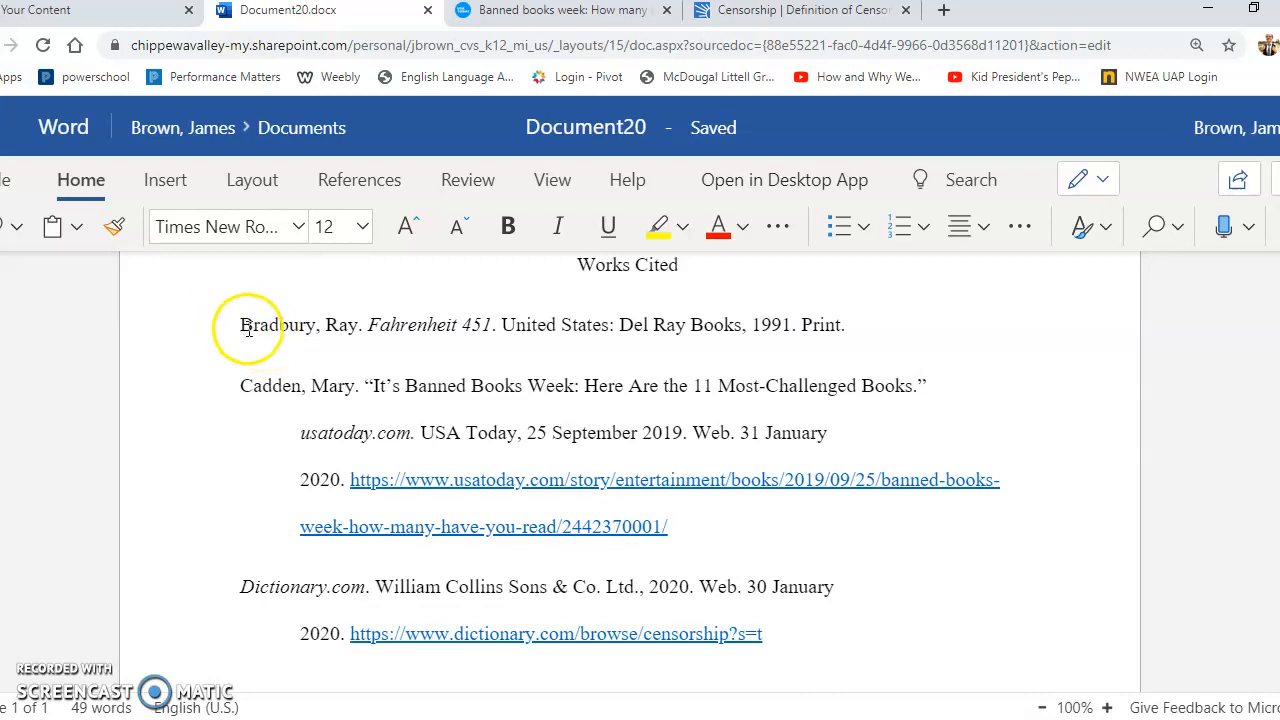
{"action": "left_click_drag", "start_coordinate": [242, 326], "coordinate": [285, 329]}
{"action": "left_click_drag", "start_coordinate": [252, 530], "coordinate": [294, 528]}
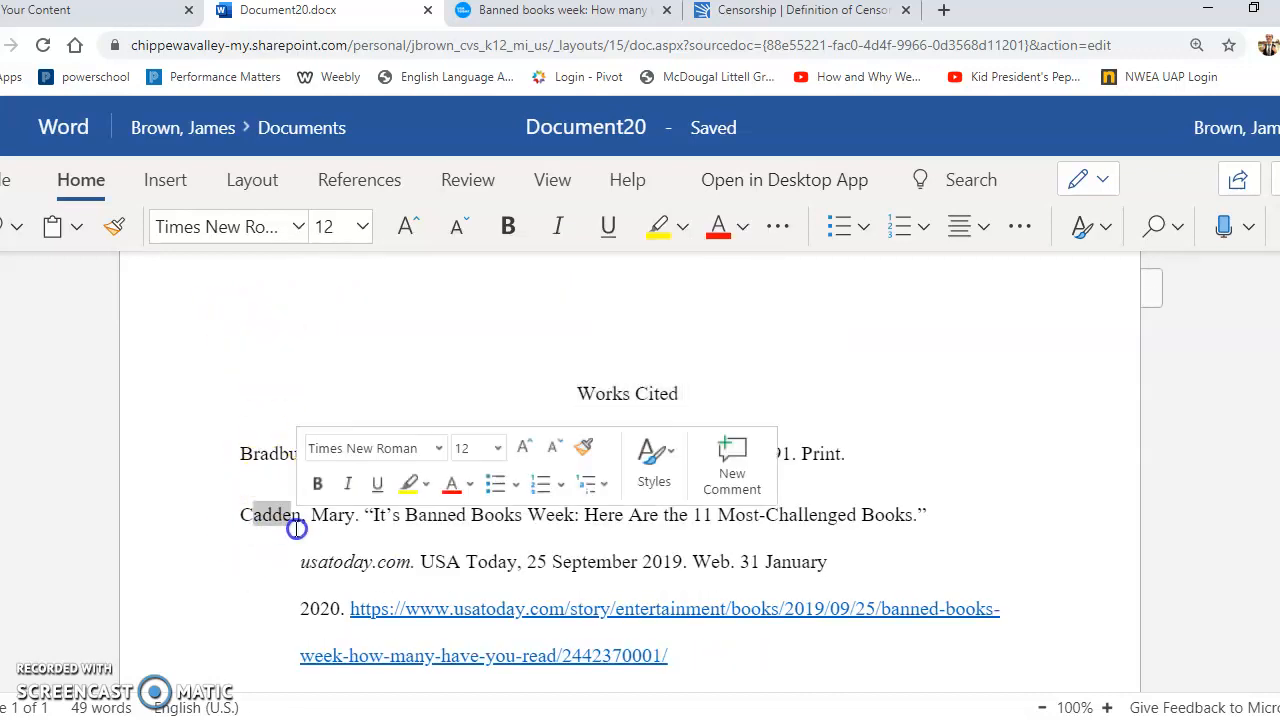
{"action": "scroll", "coordinate": [238, 584], "scroll_direction": "down", "scroll_amount": 1}
{"action": "scroll", "coordinate": [236, 588], "scroll_direction": "down", "scroll_amount": 1}
{"action": "left_click_drag", "start_coordinate": [254, 618], "coordinate": [306, 617]}
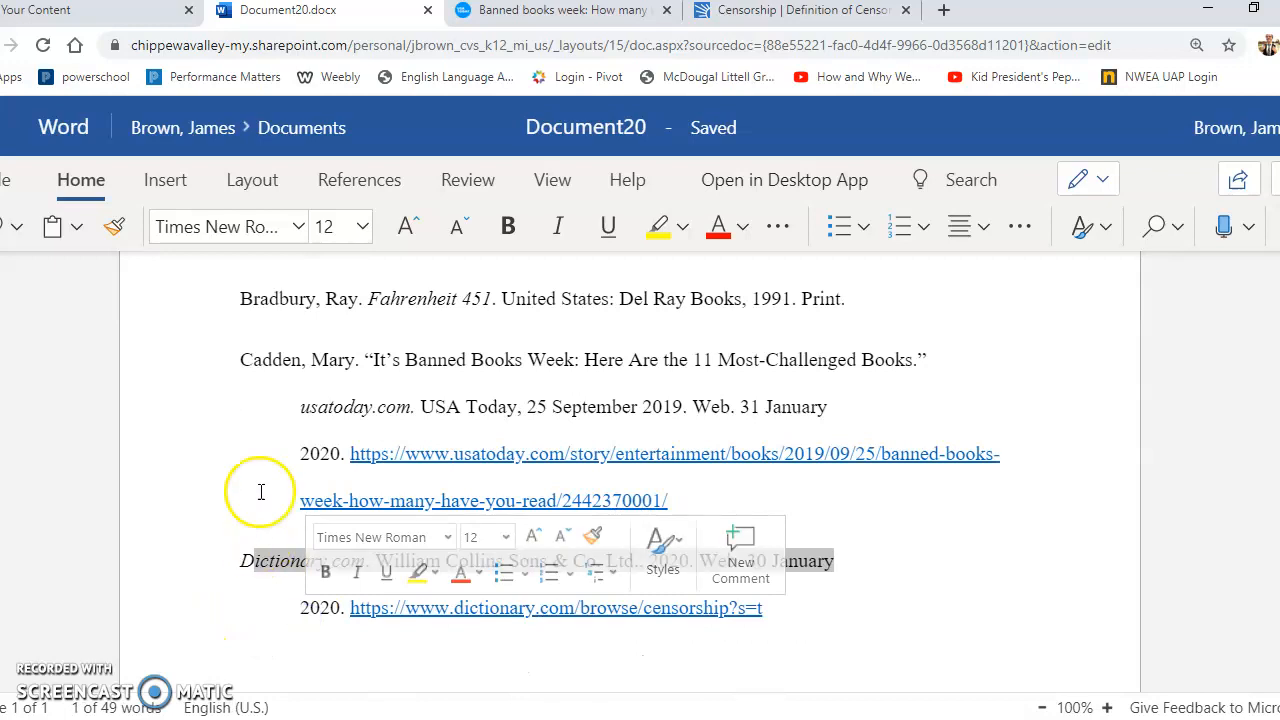
{"action": "left_click", "coordinate": [260, 420]}
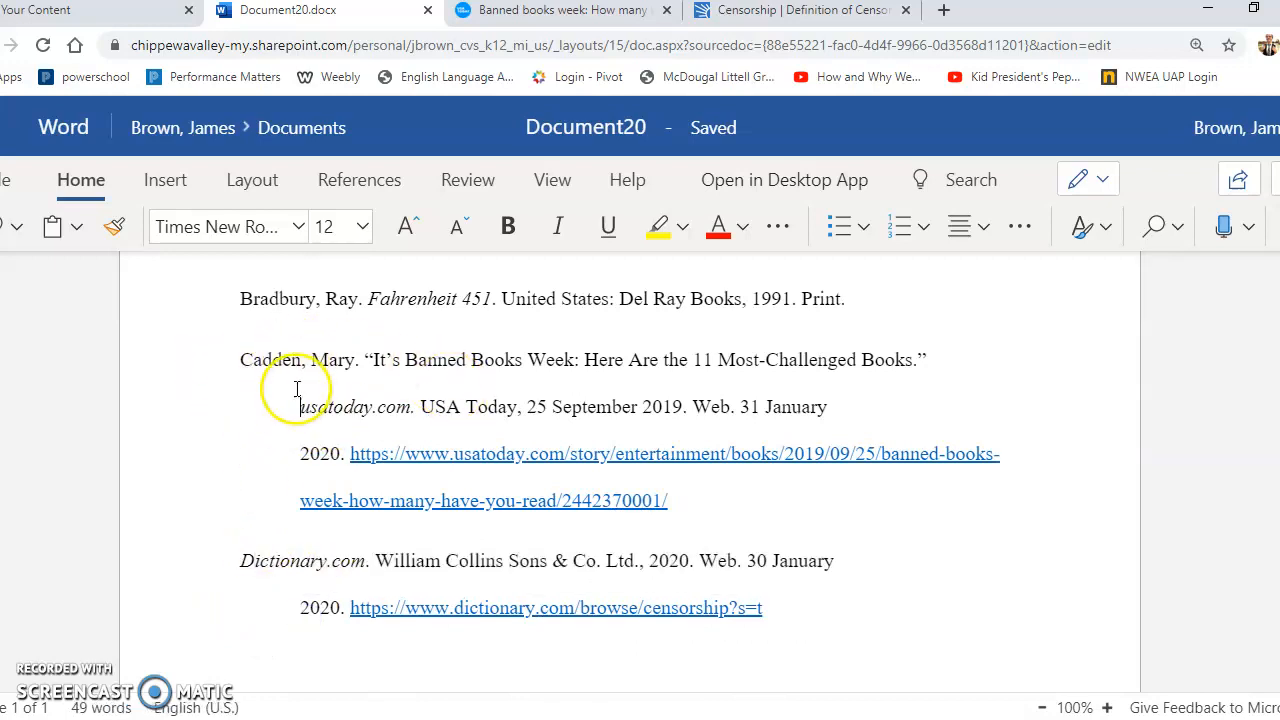
Compare the author name opening the USA Today entry with the italic site title opening the Dictionary.com entry
{"action": "double_click", "coordinate": [260, 362]}
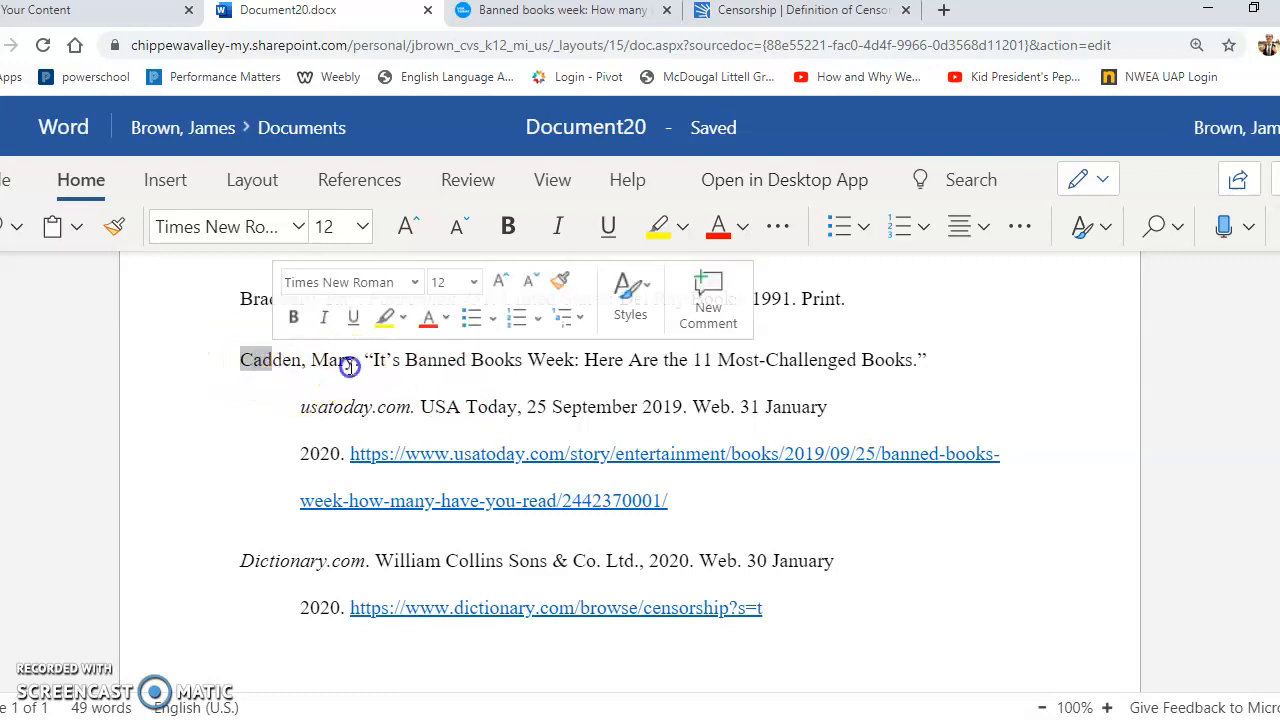
{"action": "left_click", "coordinate": [346, 362]}
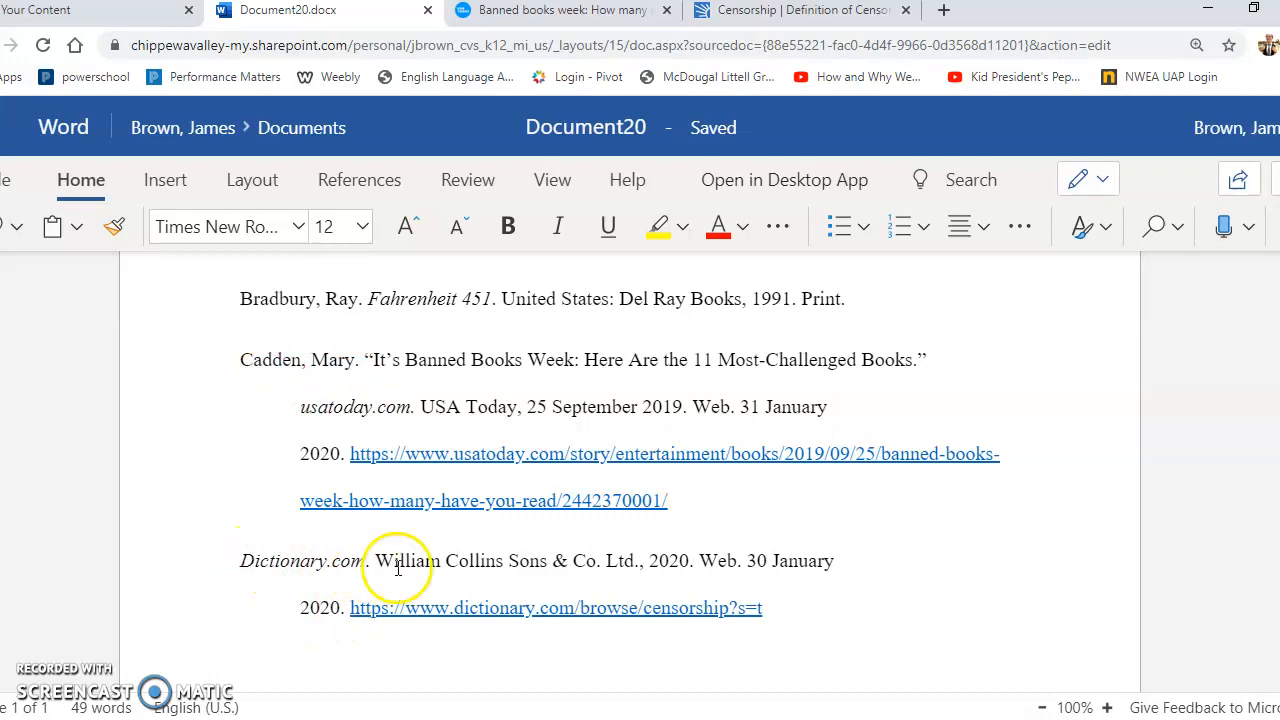
{"action": "left_click_drag", "start_coordinate": [250, 562], "coordinate": [372, 562]}
{"action": "left_click", "coordinate": [590, 596]}
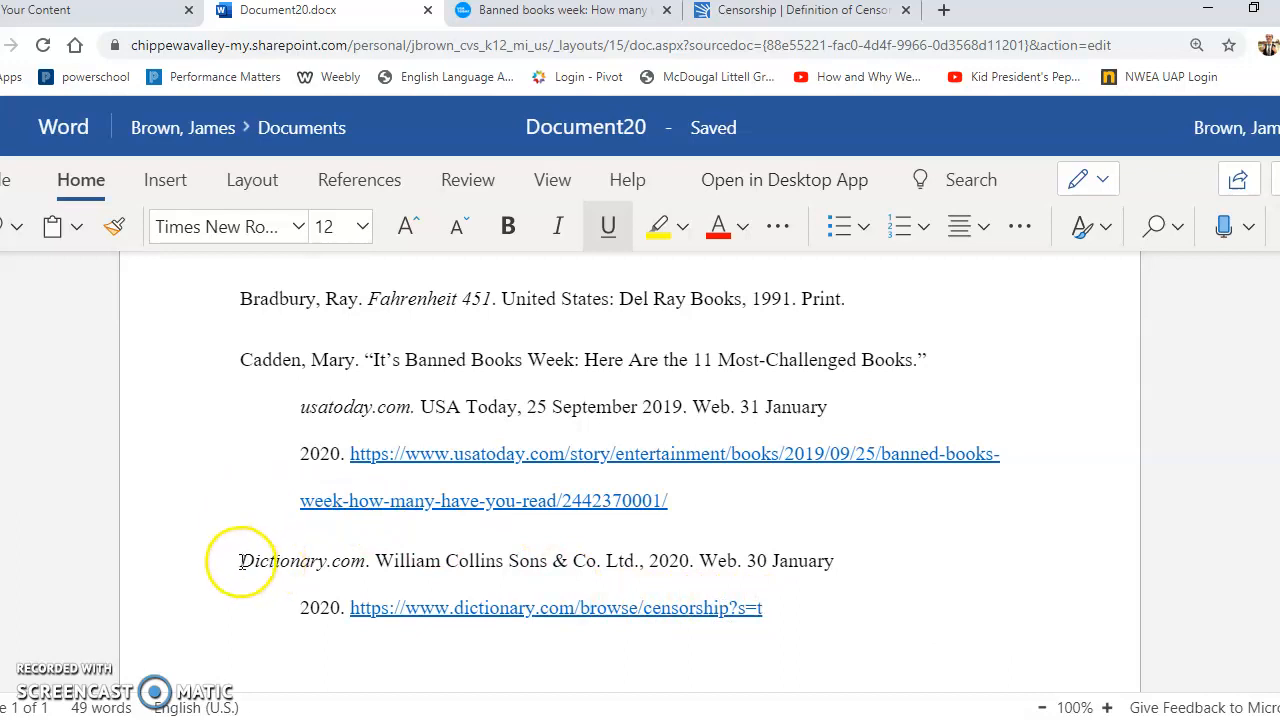
{"action": "left_click_drag", "start_coordinate": [240, 562], "coordinate": [308, 564]}
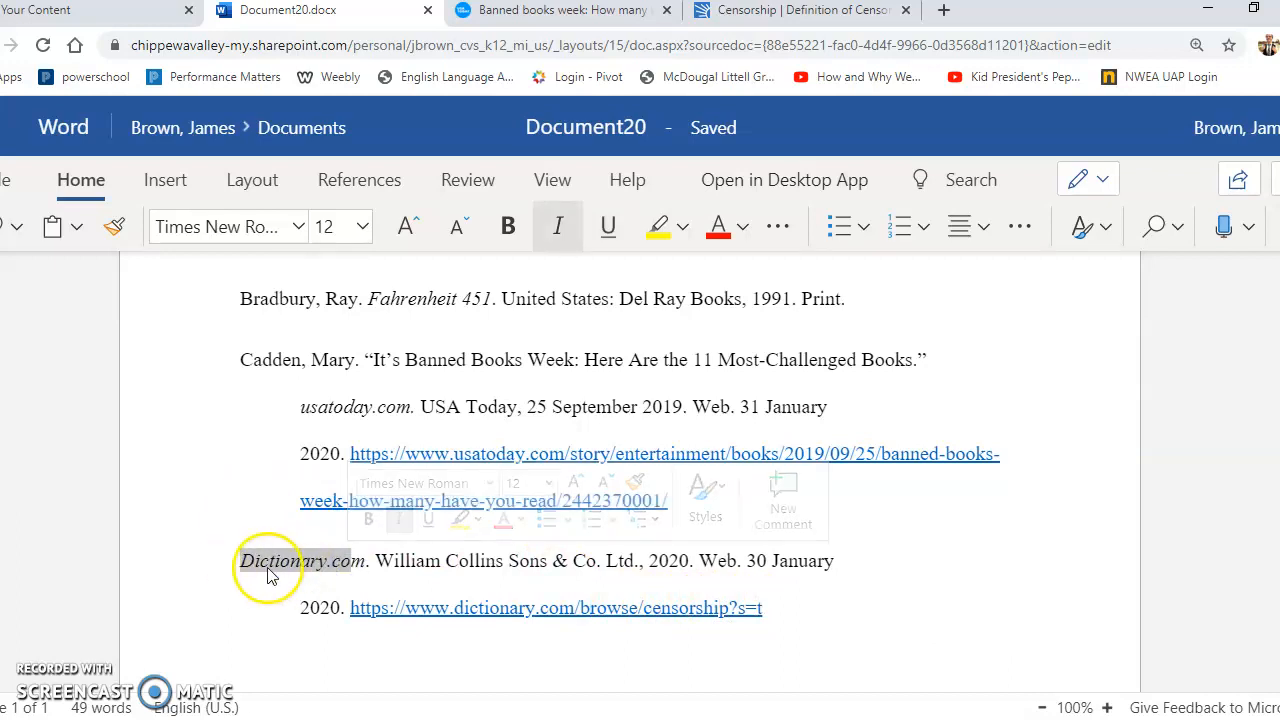
{"action": "left_click", "coordinate": [258, 564]}
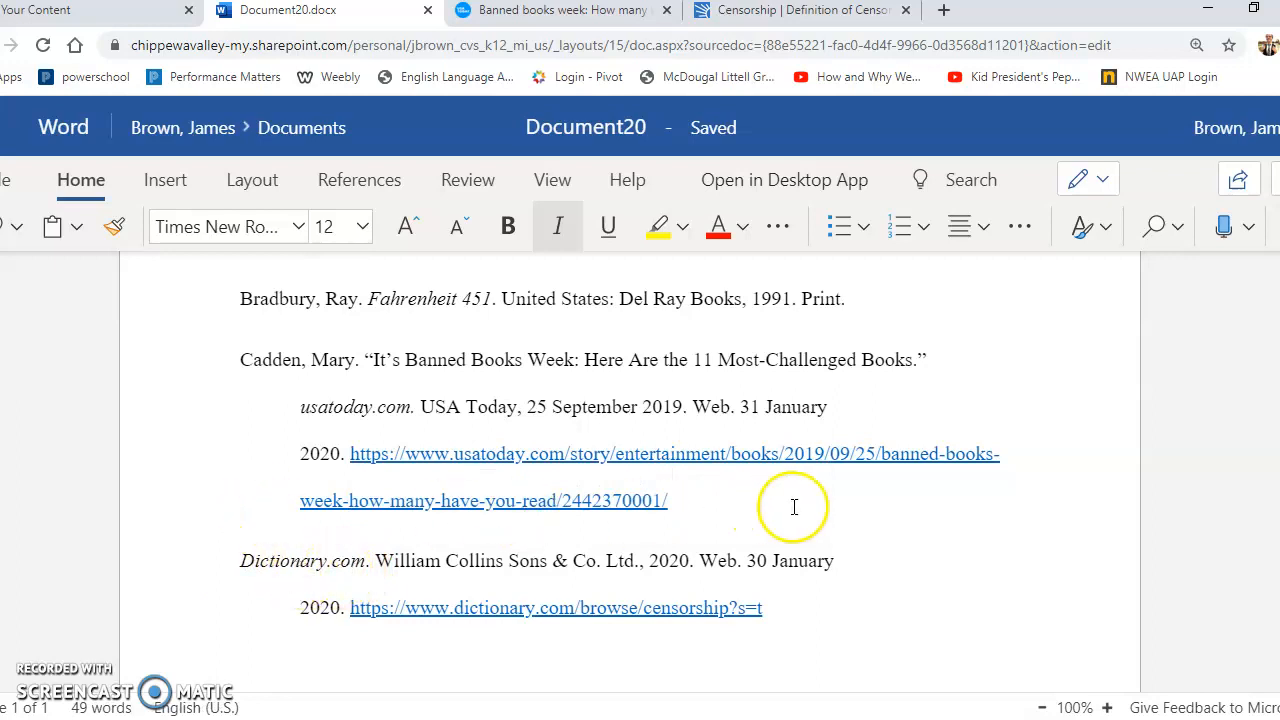
{"action": "scroll", "coordinate": [790, 507], "scroll_direction": "up", "scroll_amount": 1}
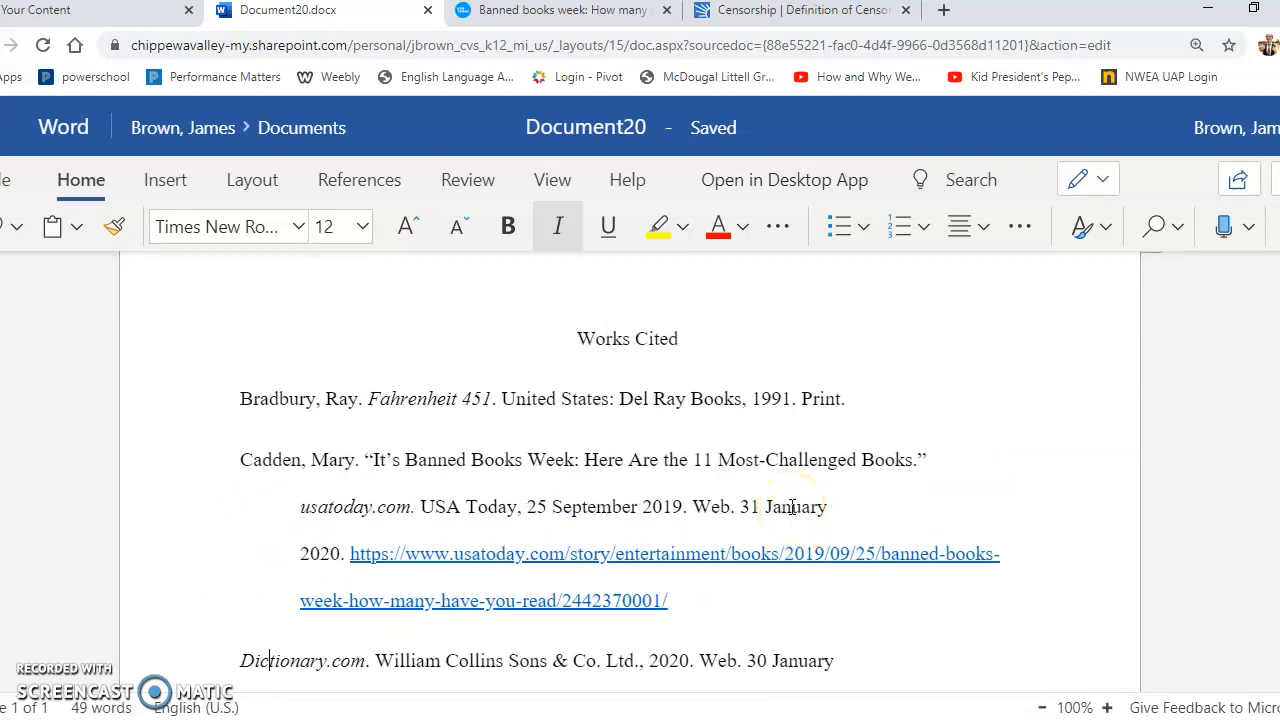